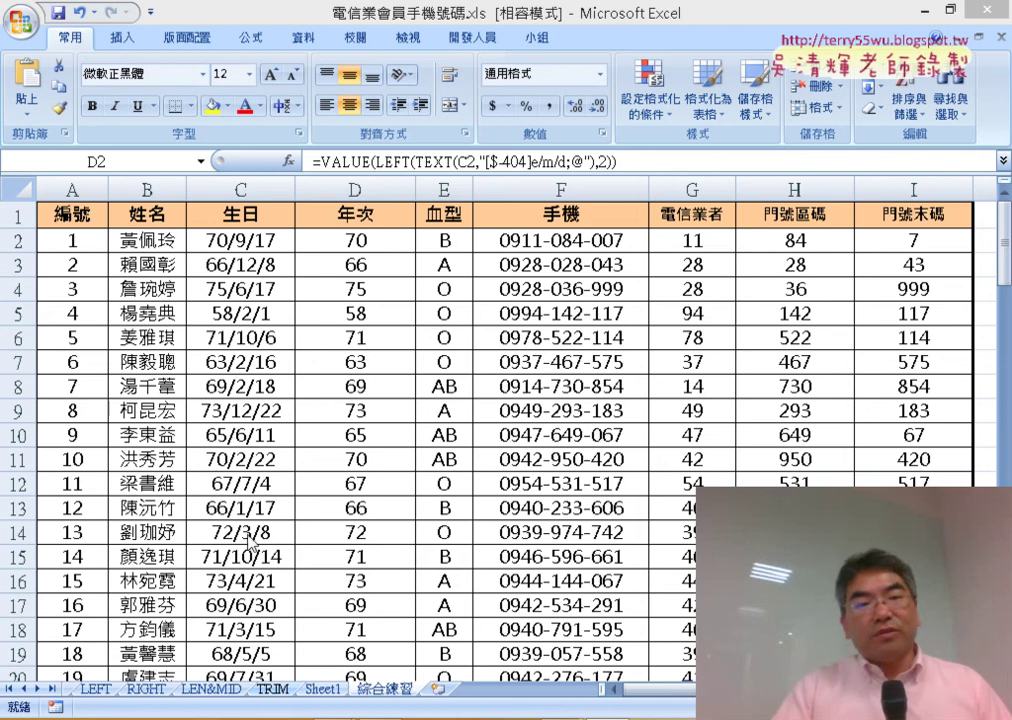
Insert an empty column at D and label its header cell D1 as 年級.
left_click(367, 190)
right_click(365, 198)
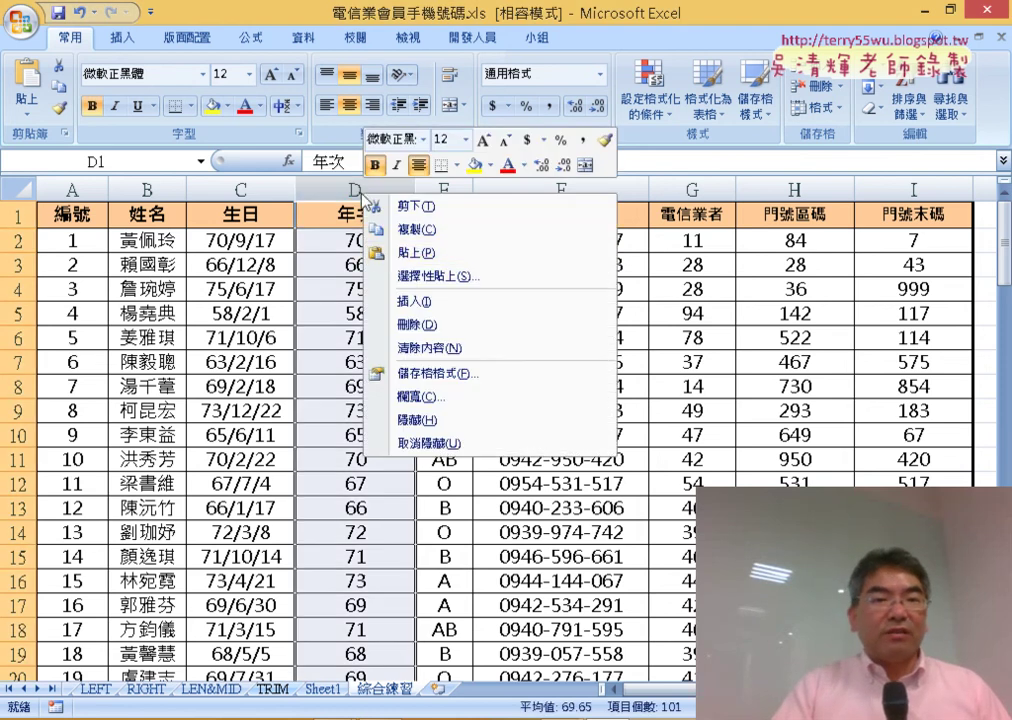
left_click(436, 301)
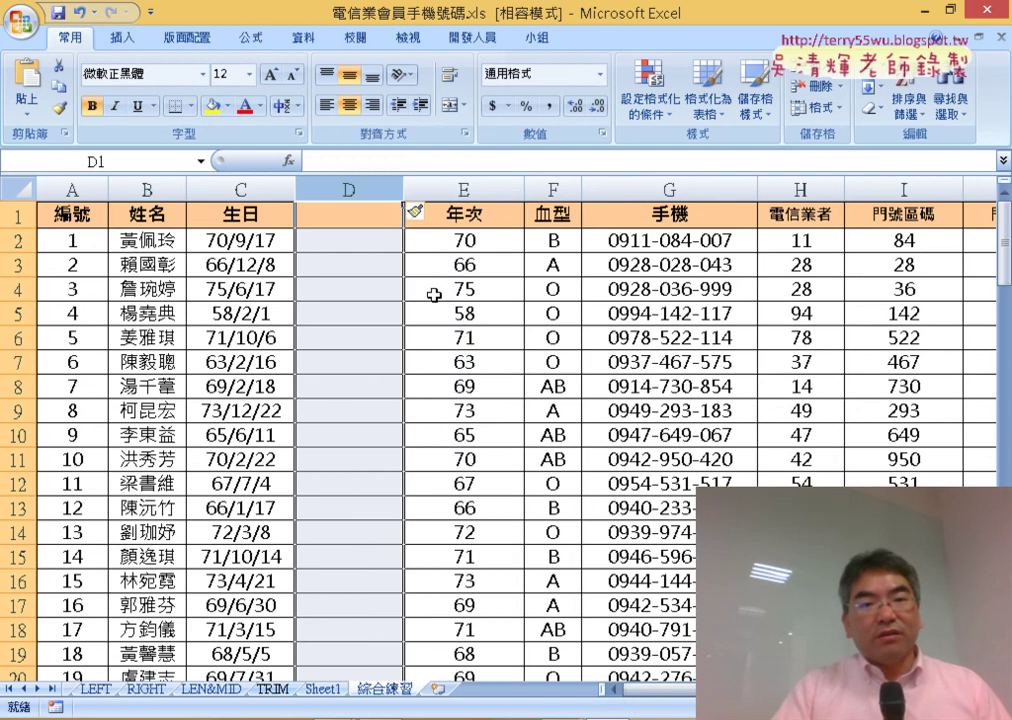
double_click(371, 210)
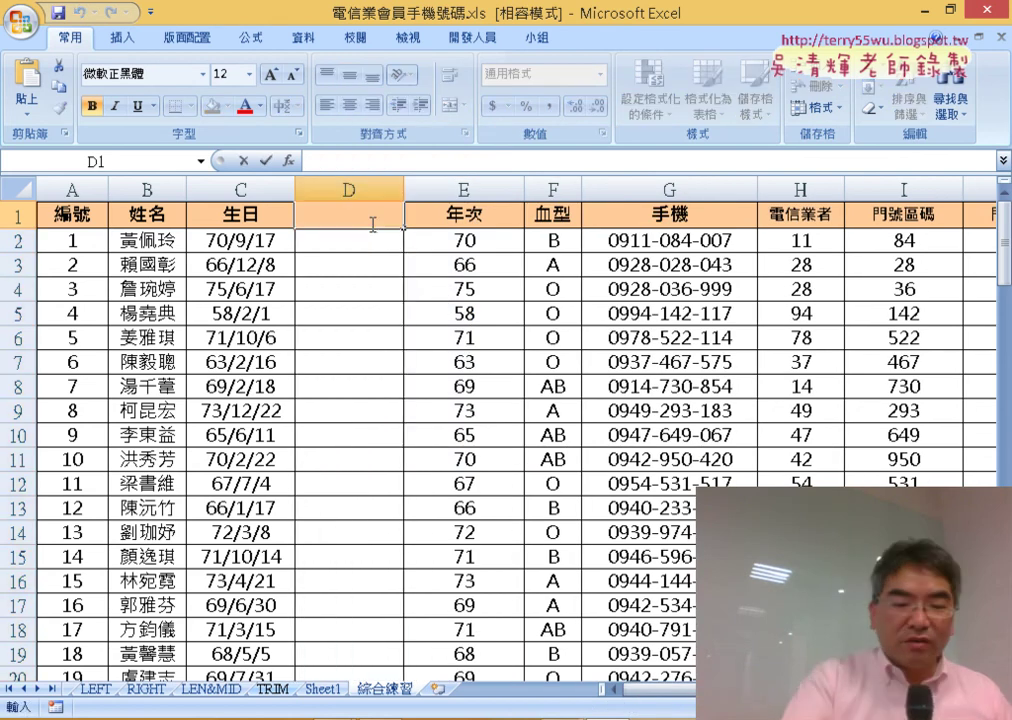
type("ㄋ一ㄢ")
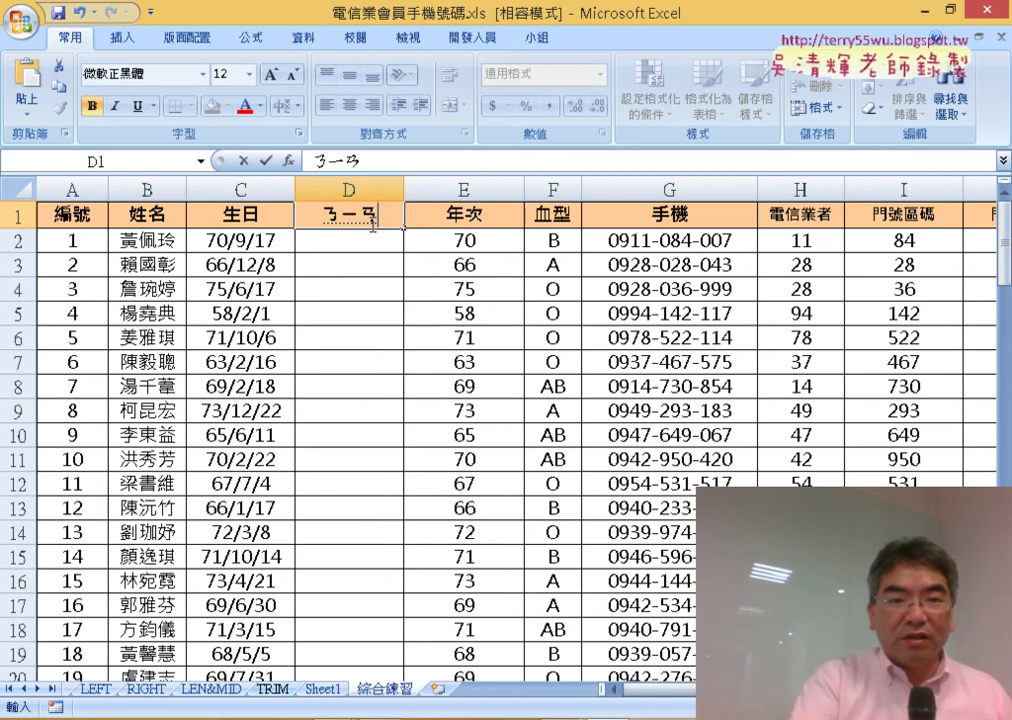
type("6")
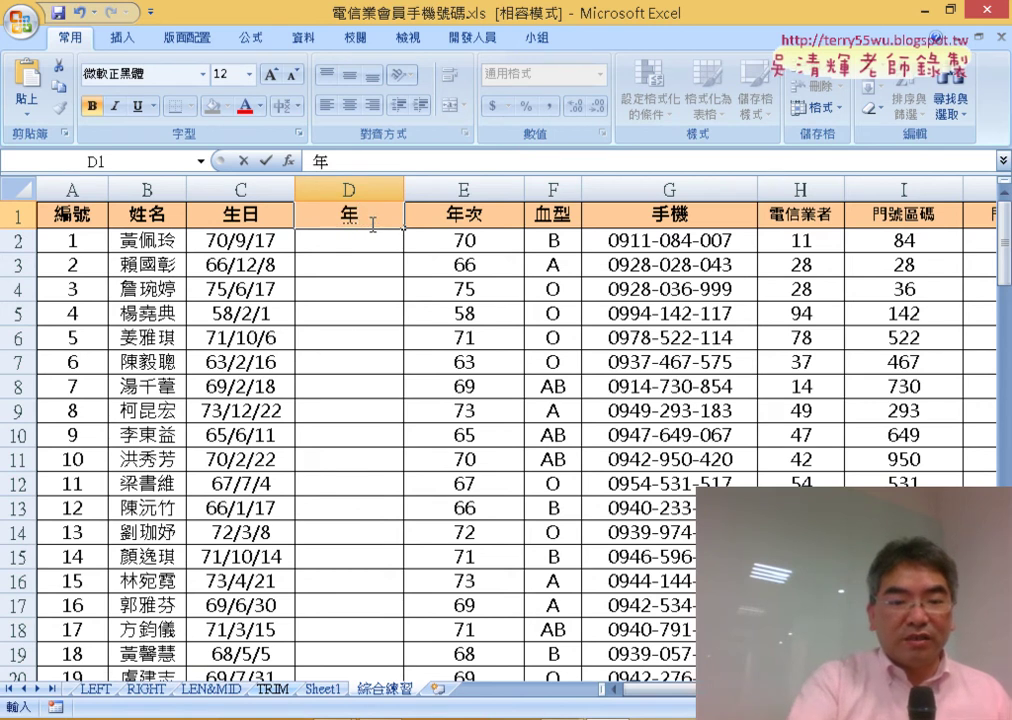
type("ㄐ")
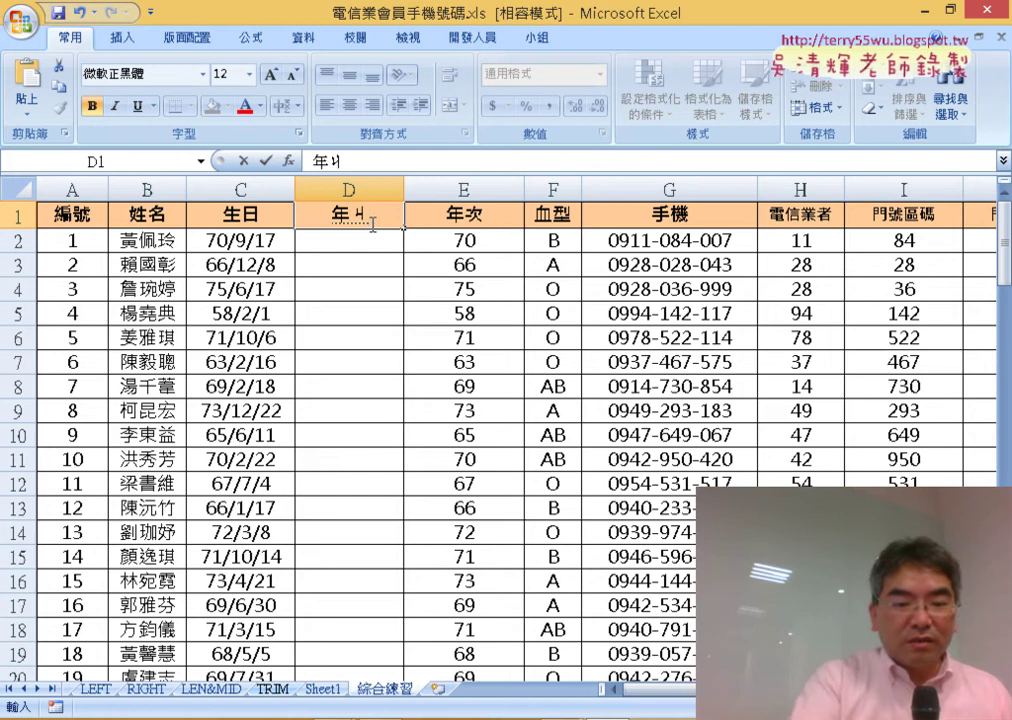
type("一6")
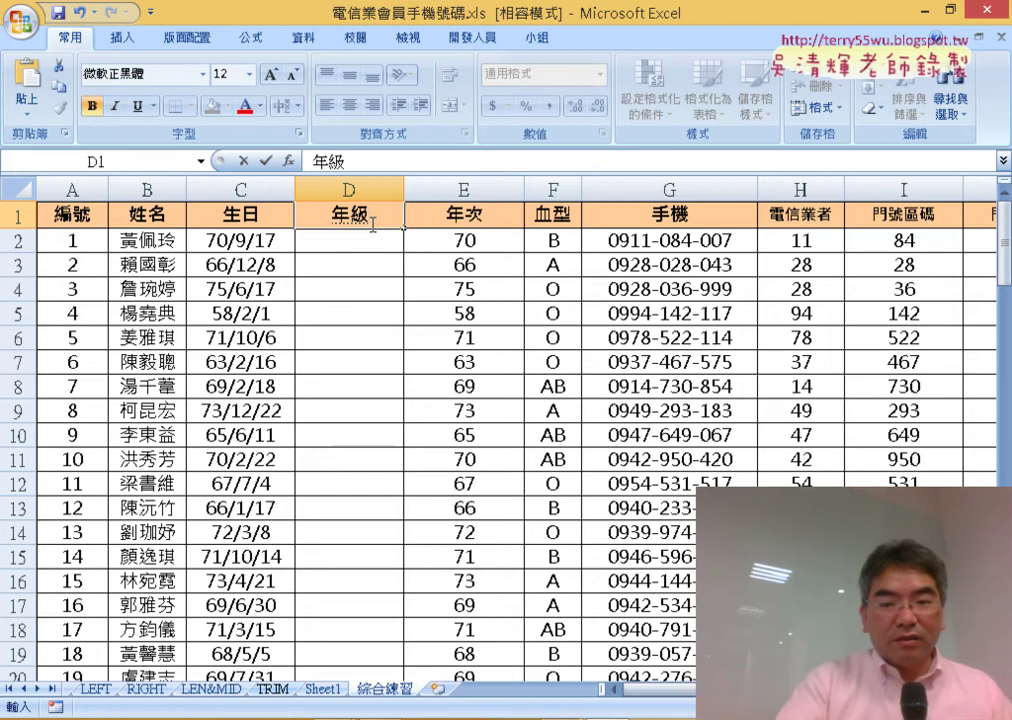
key("Return")
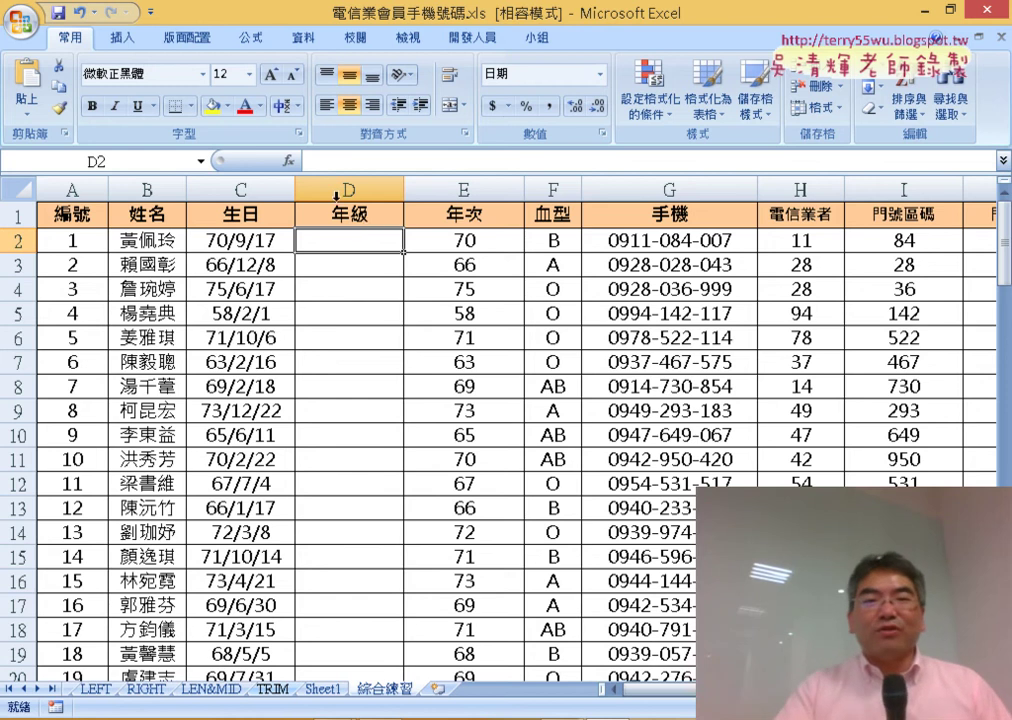
Start a formula in D2 and choose the LEFT text function.
key("F2")
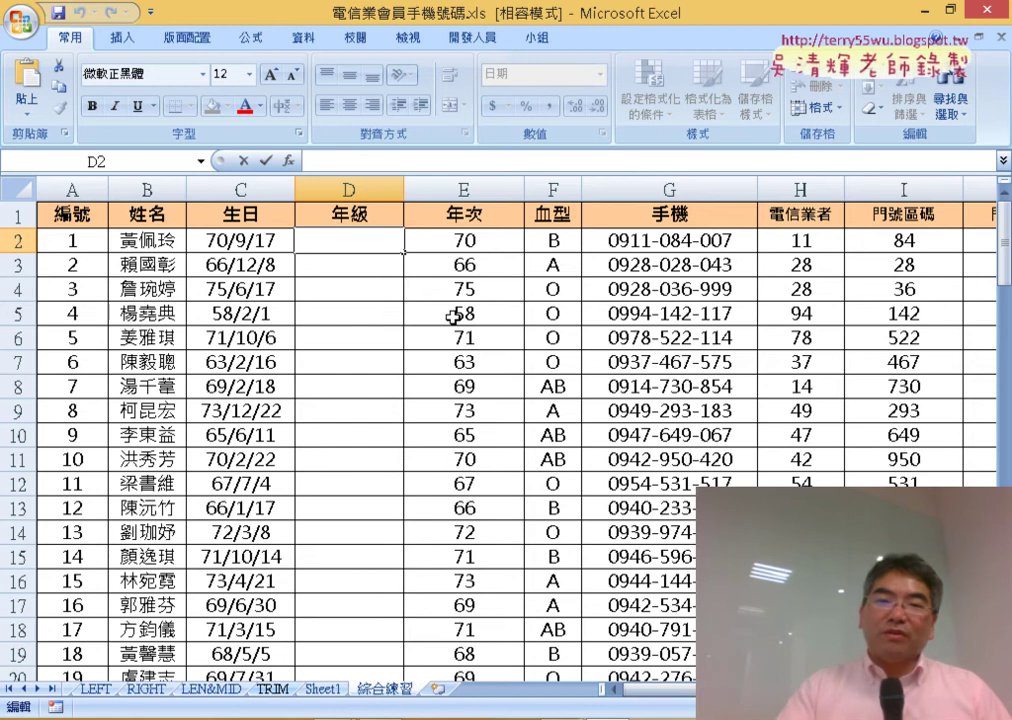
left_click(288, 160)
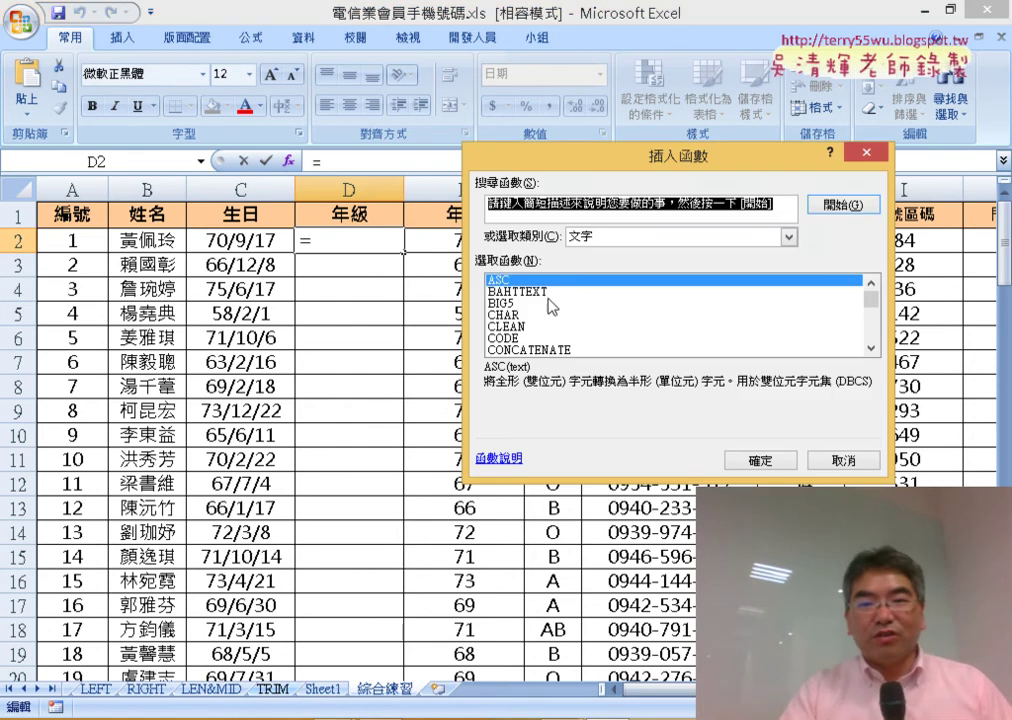
left_click_drag(876, 305, 879, 323)
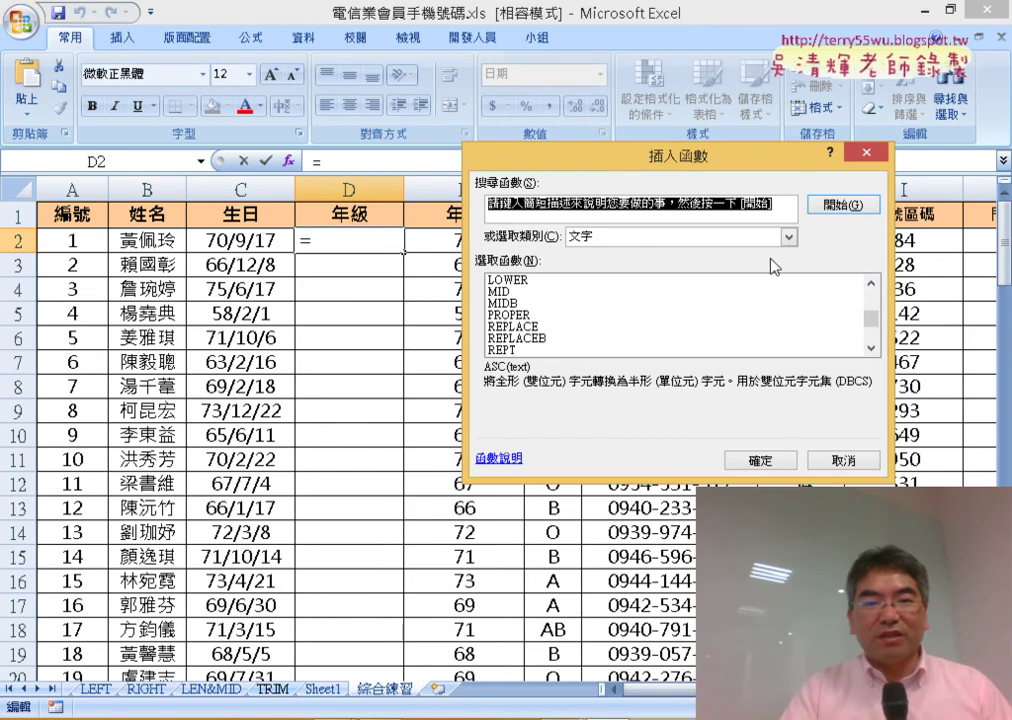
left_click(871, 284)
left_click(871, 284)
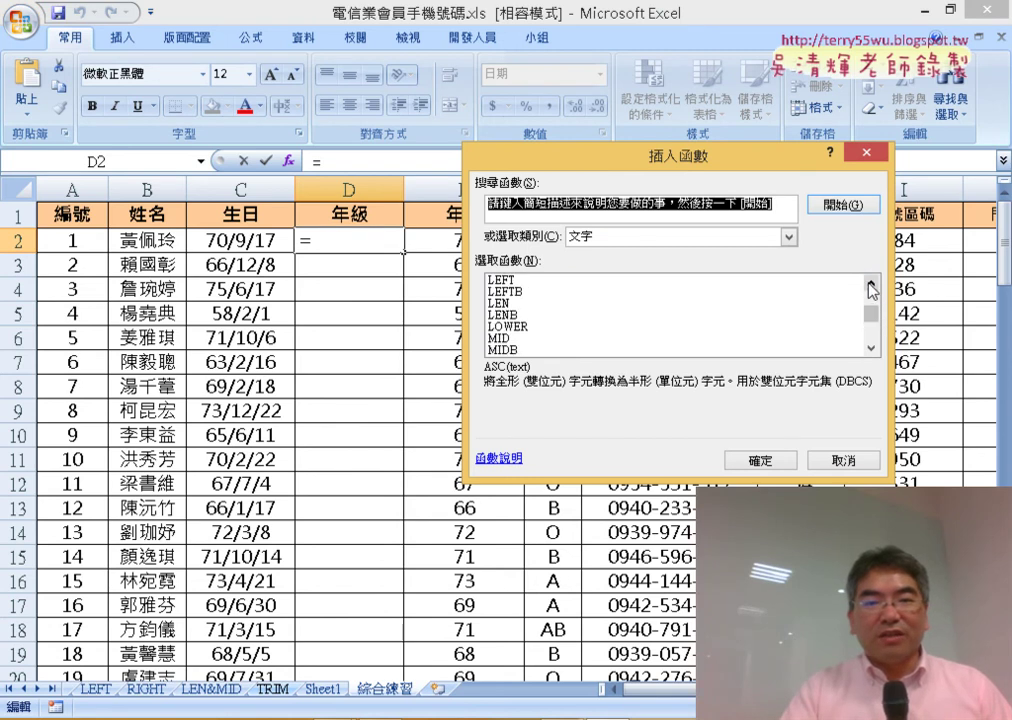
double_click(500, 280)
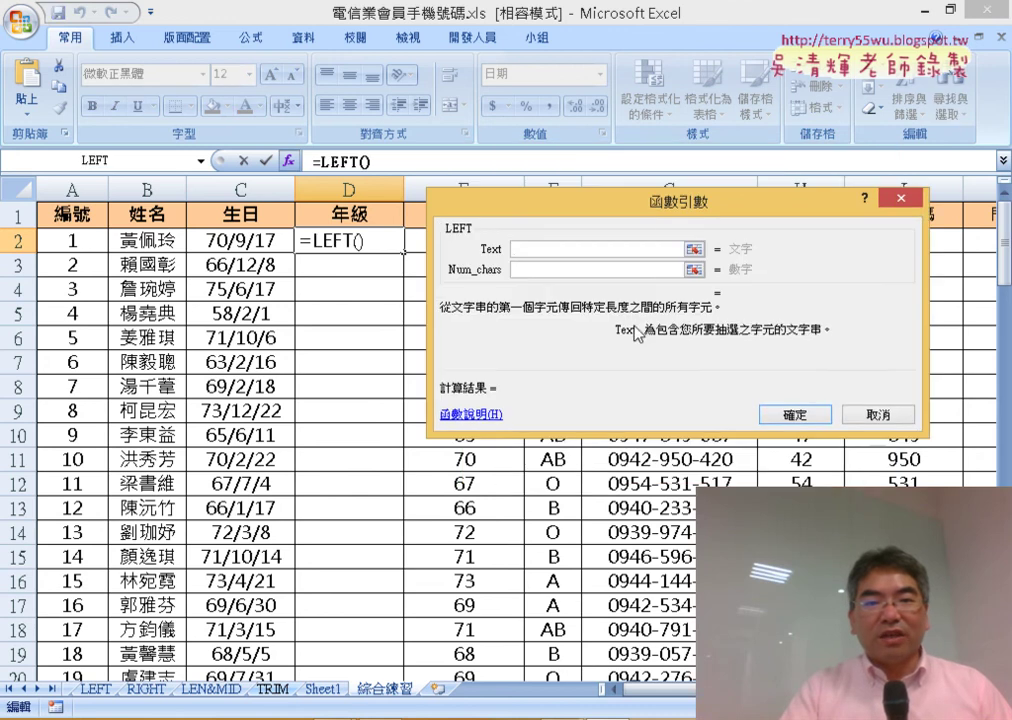
Set LEFT's text to E2 and character count to 1, so D2 shows 7.
left_click_drag(630, 222, 617, 340)
left_click(464, 240)
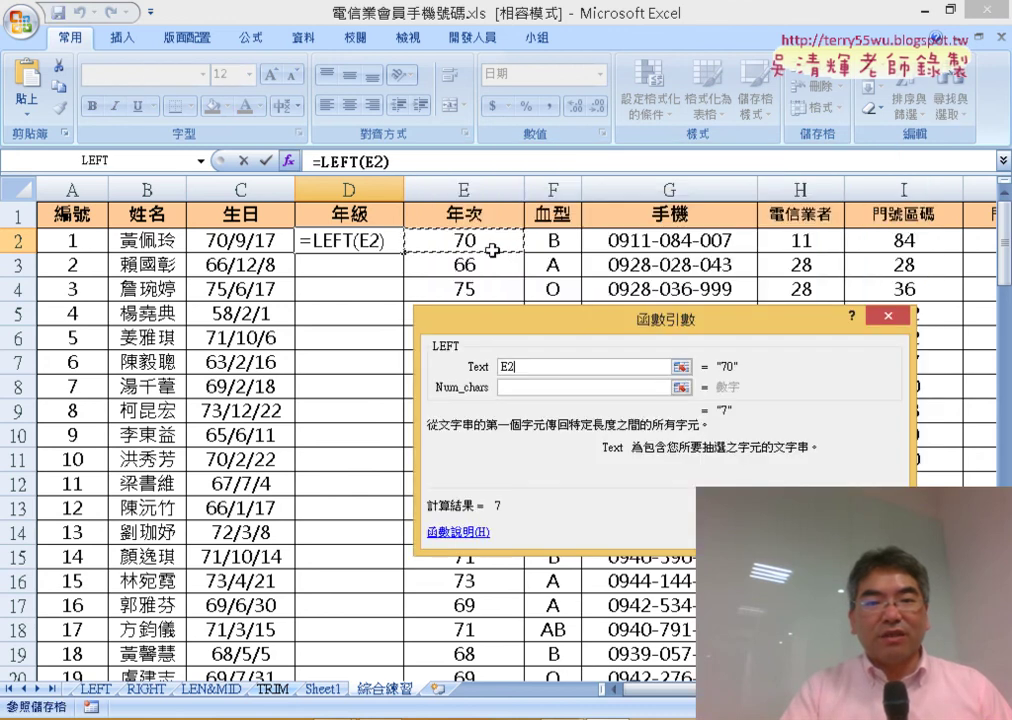
left_click(527, 386)
type("•")
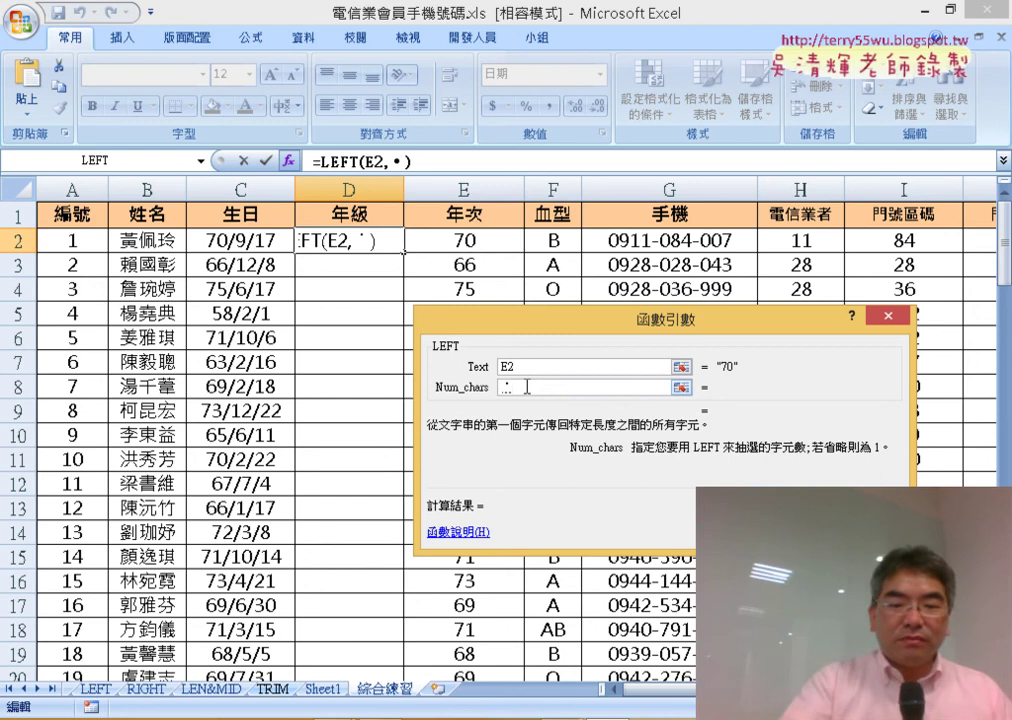
key("BackSpace")
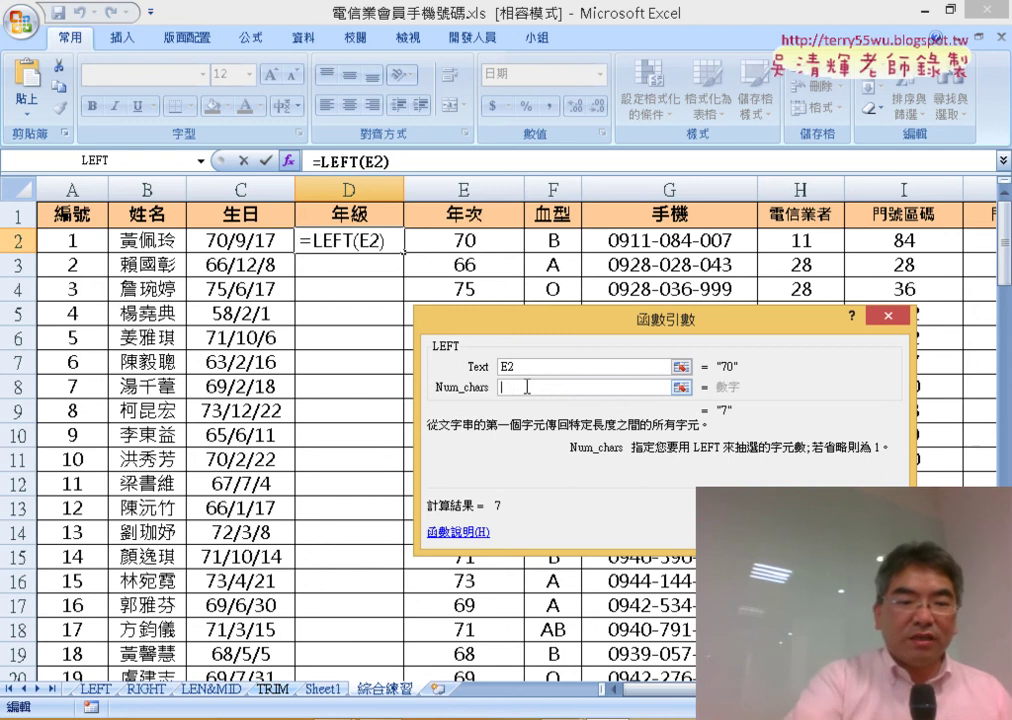
type("1")
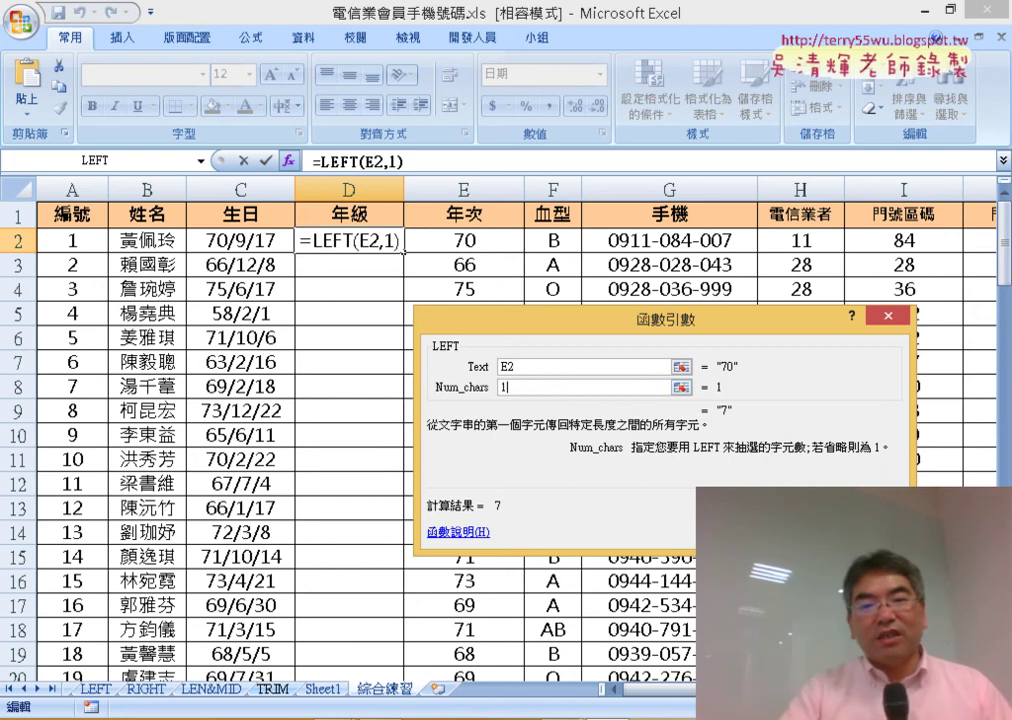
key("Return")
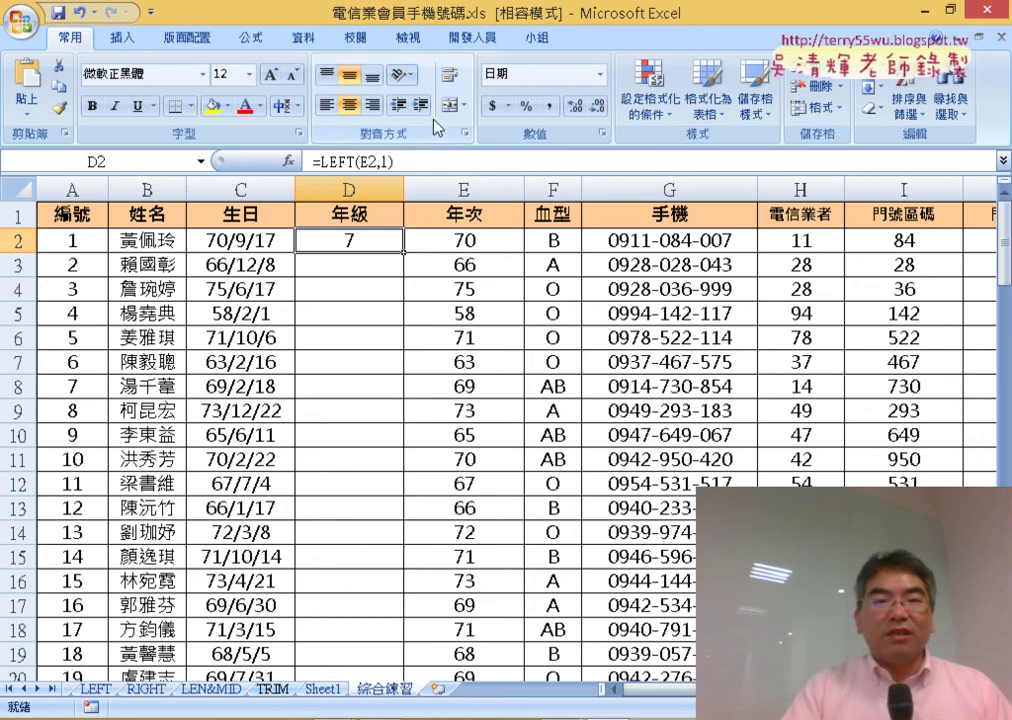
Keep D2 as =LEFT(E2,1) and fill it down the entire 年級 column.
left_click(418, 161)
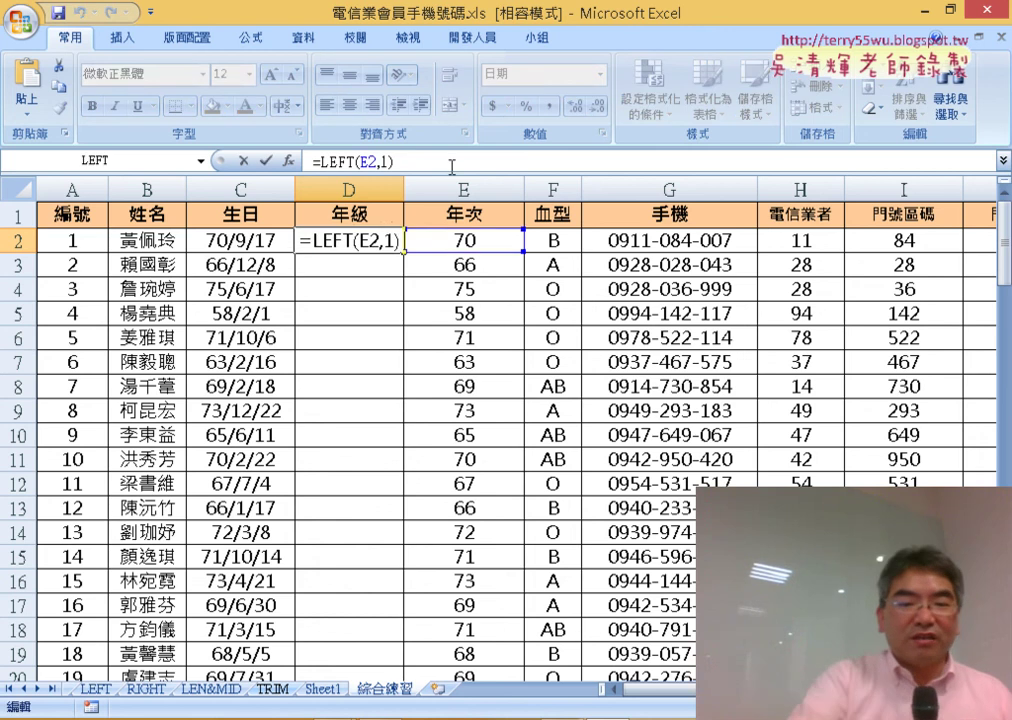
type("&\"\"")
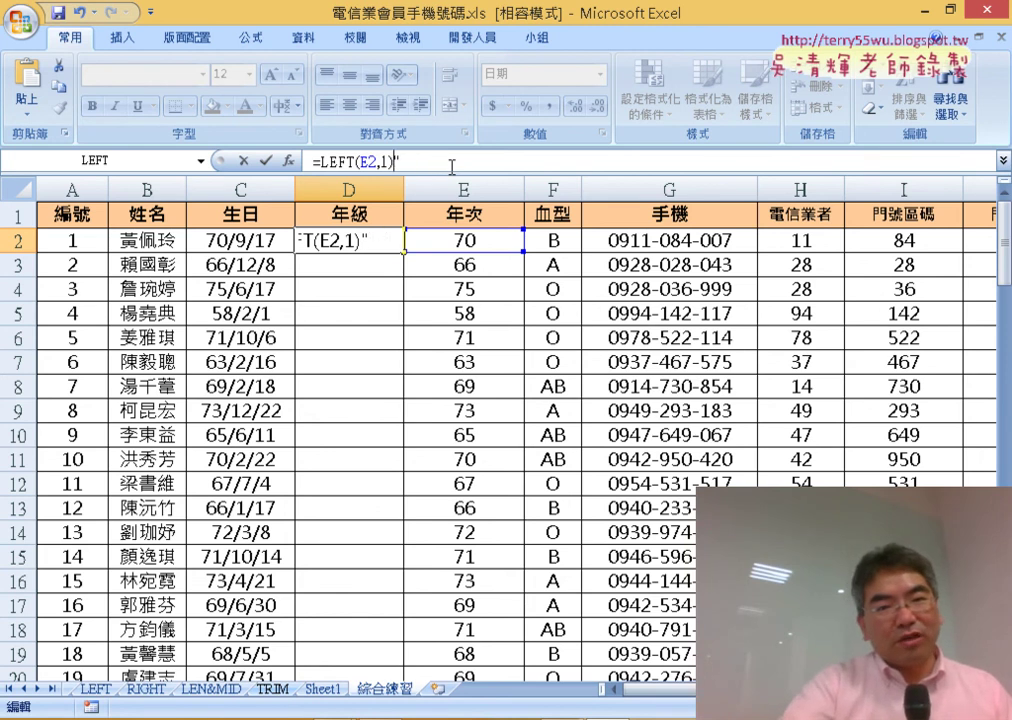
key("BackSpace")
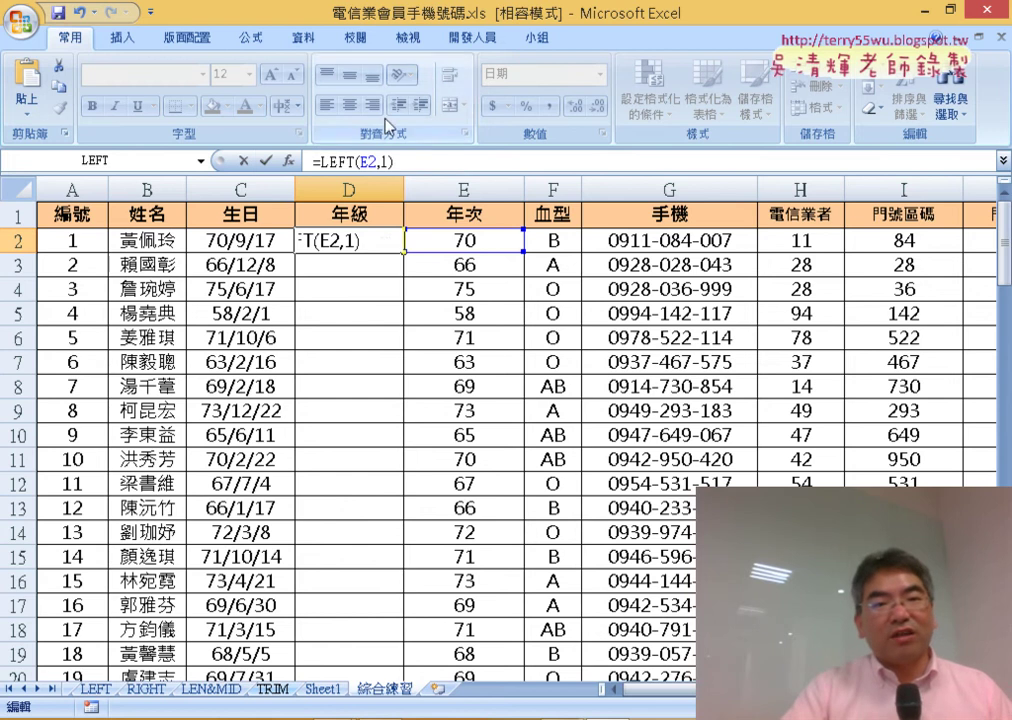
left_click(267, 161)
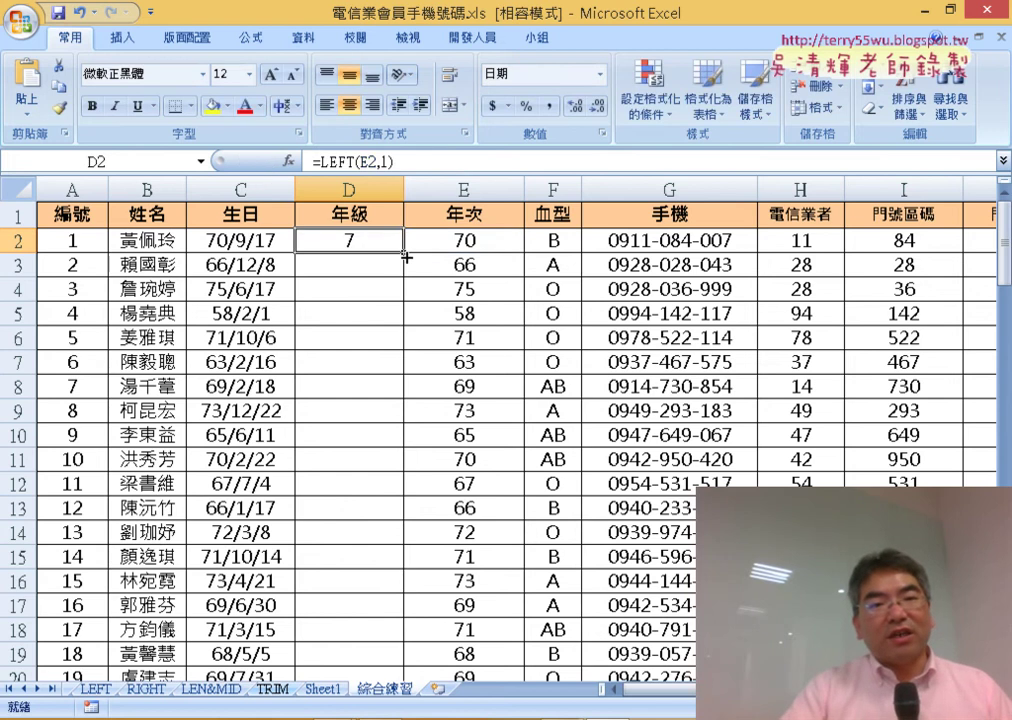
double_click(406, 258)
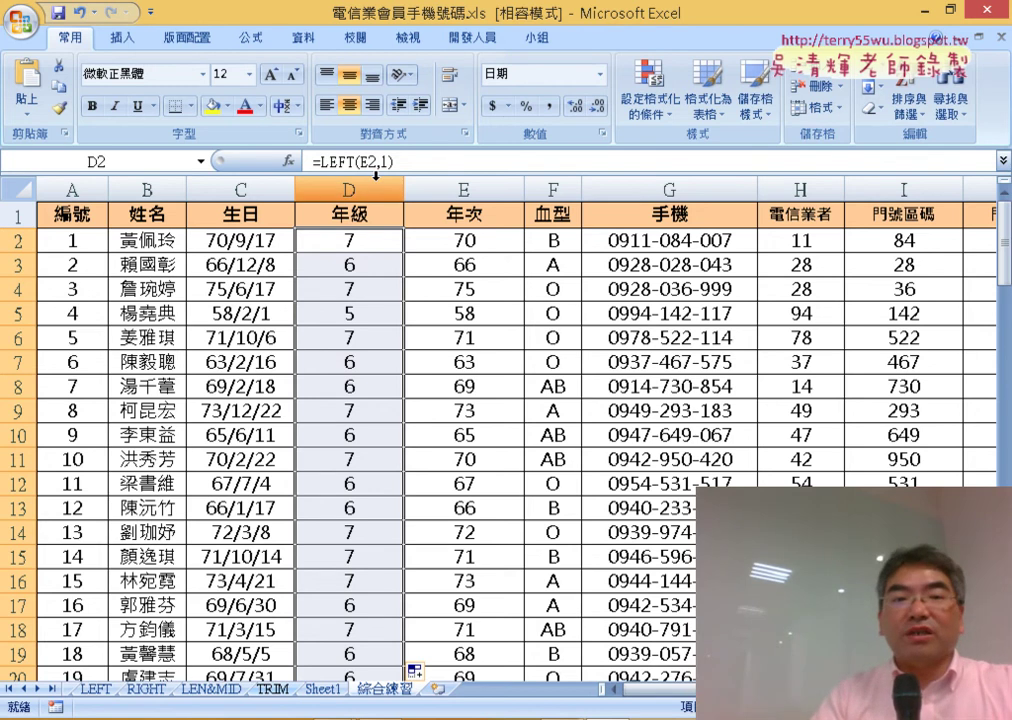
left_click(376, 176)
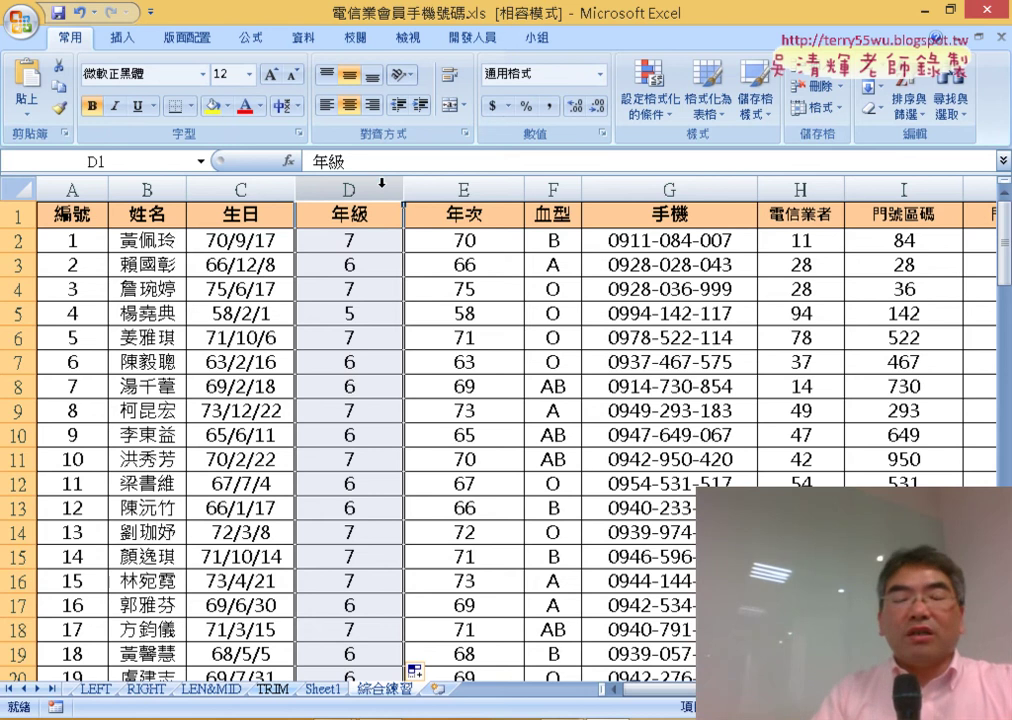
Insert a pivot table from 綜合練習!$A$1:$J$101 on a new sheet and refresh it to show 年級.
left_click(334, 241)
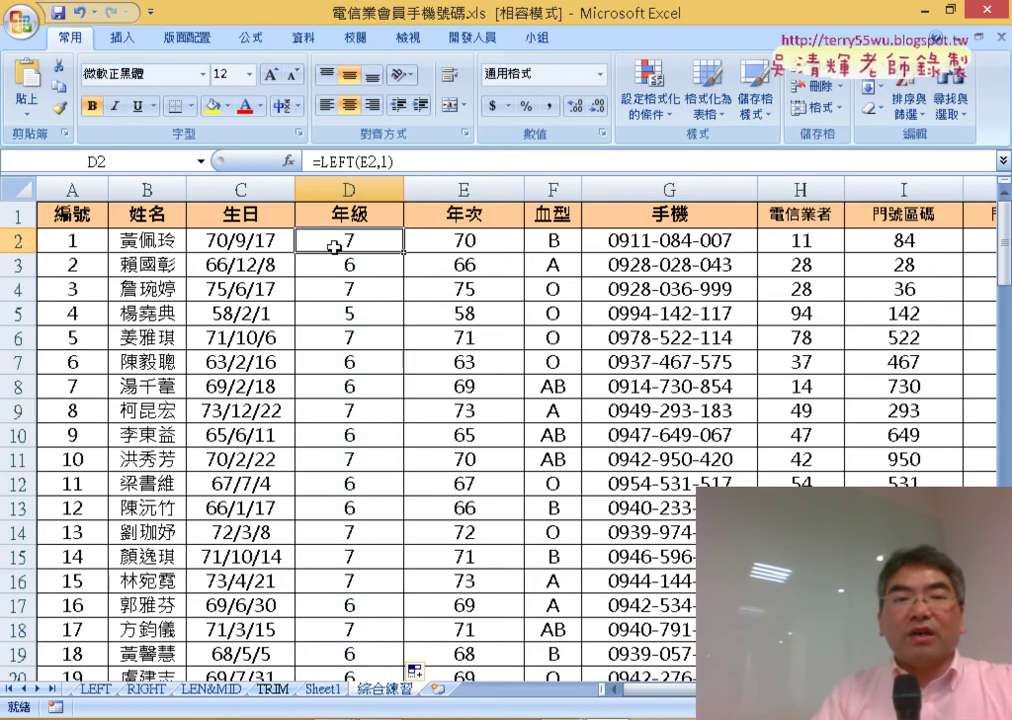
left_click(122, 38)
left_click(27, 95)
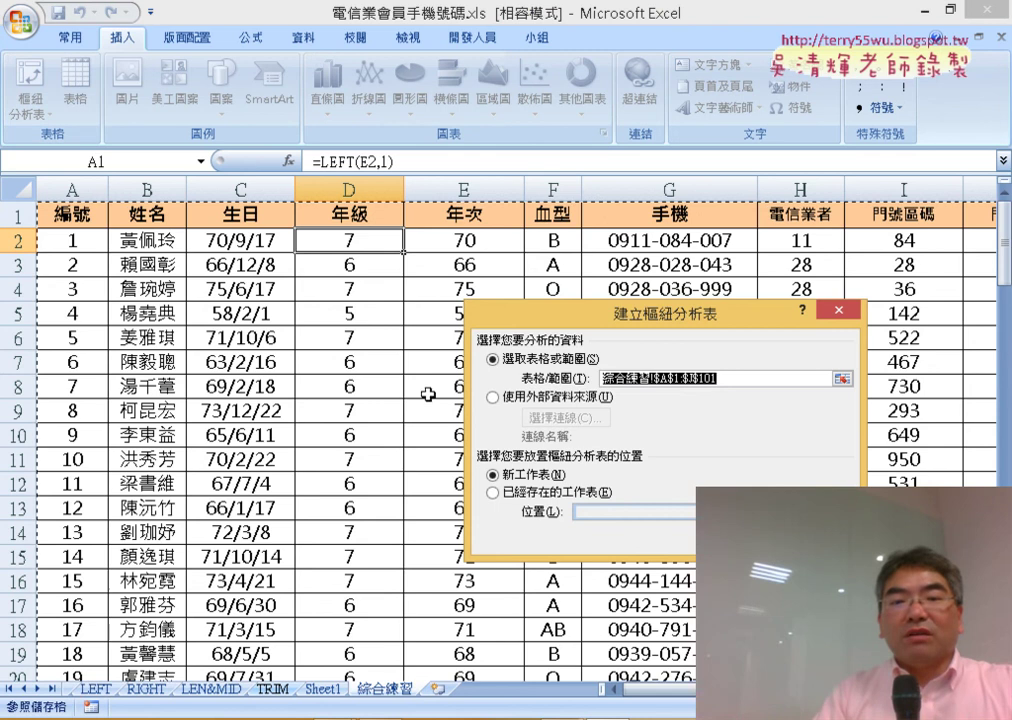
key("Return")
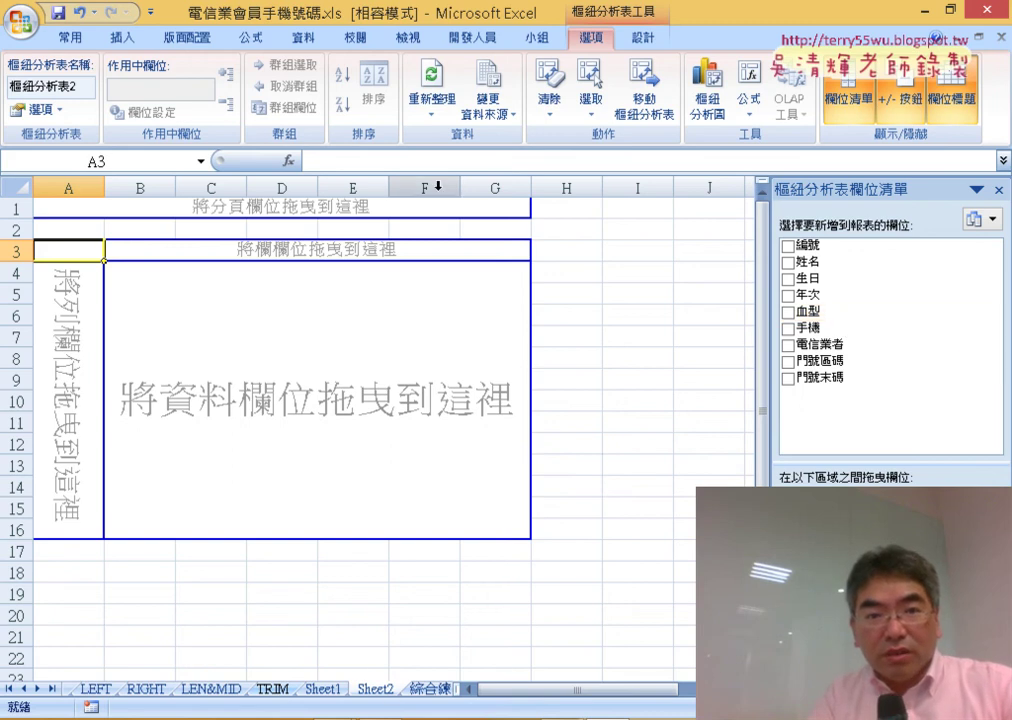
left_click(431, 86)
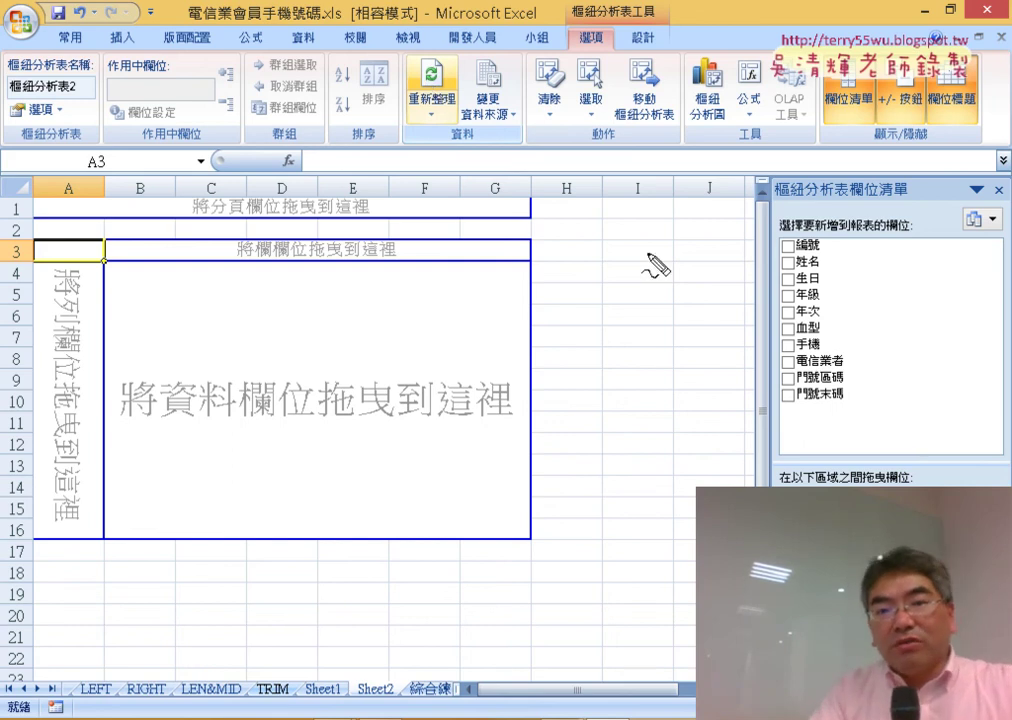
left_click_drag(850, 278, 866, 292)
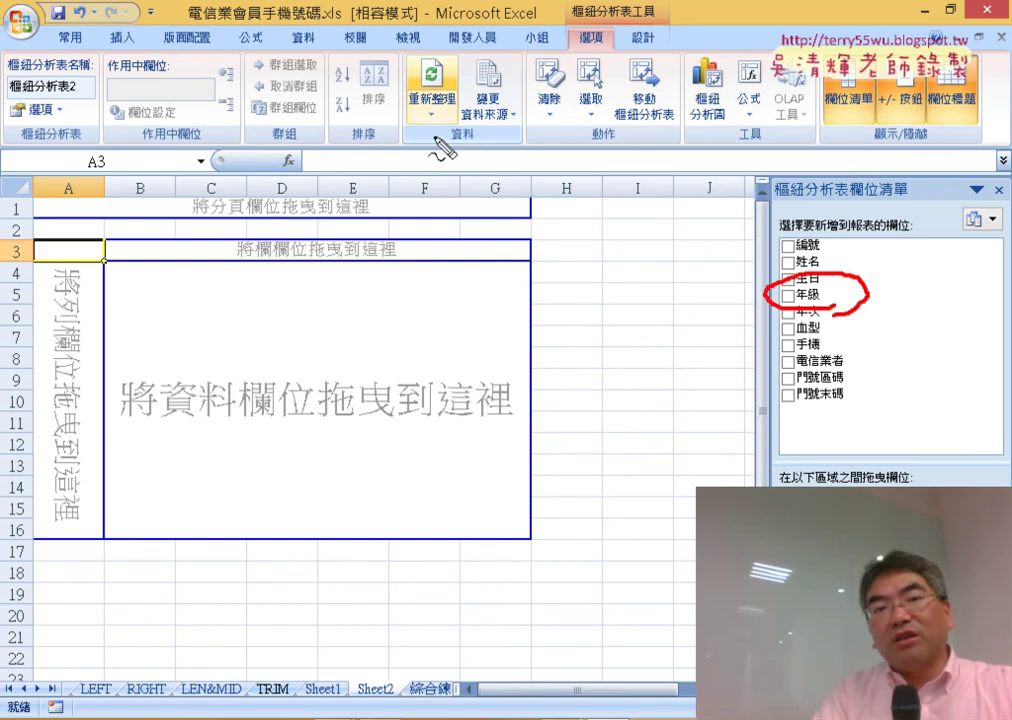
mouse_move(440, 150)
left_mouse_down()
mouse_move(481, 90)
mouse_move(463, 136)
mouse_move(765, 312)
left_mouse_up()
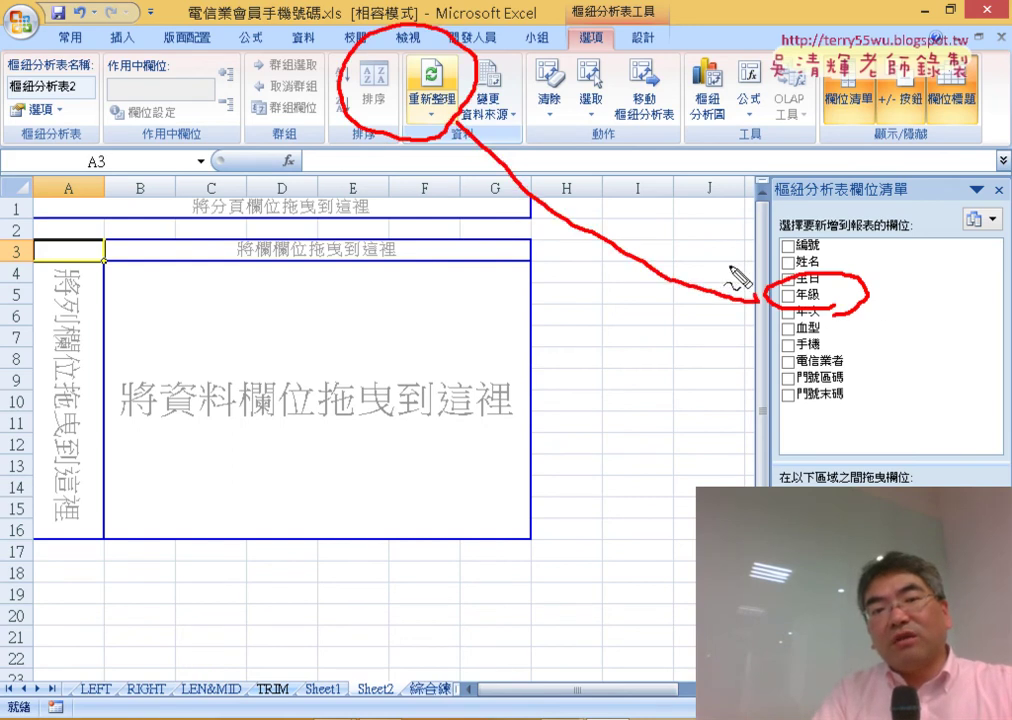
left_click_drag(732, 268, 727, 322)
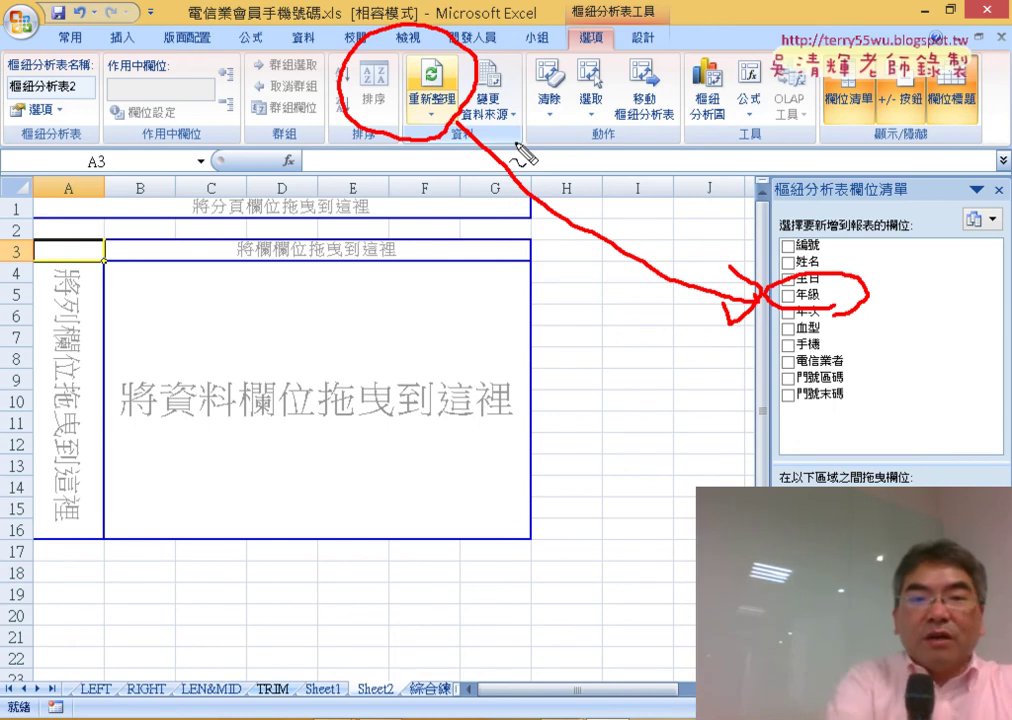
key("Escape")
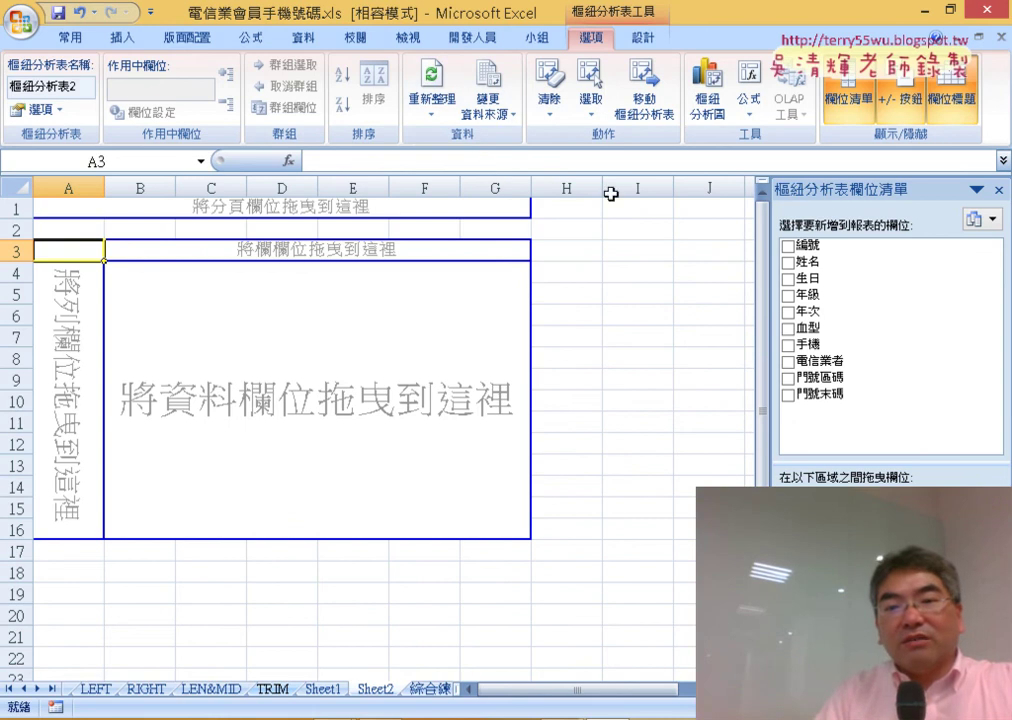
Add 年級 as a row field to count members per grade, and circle it in red.
left_click(810, 295)
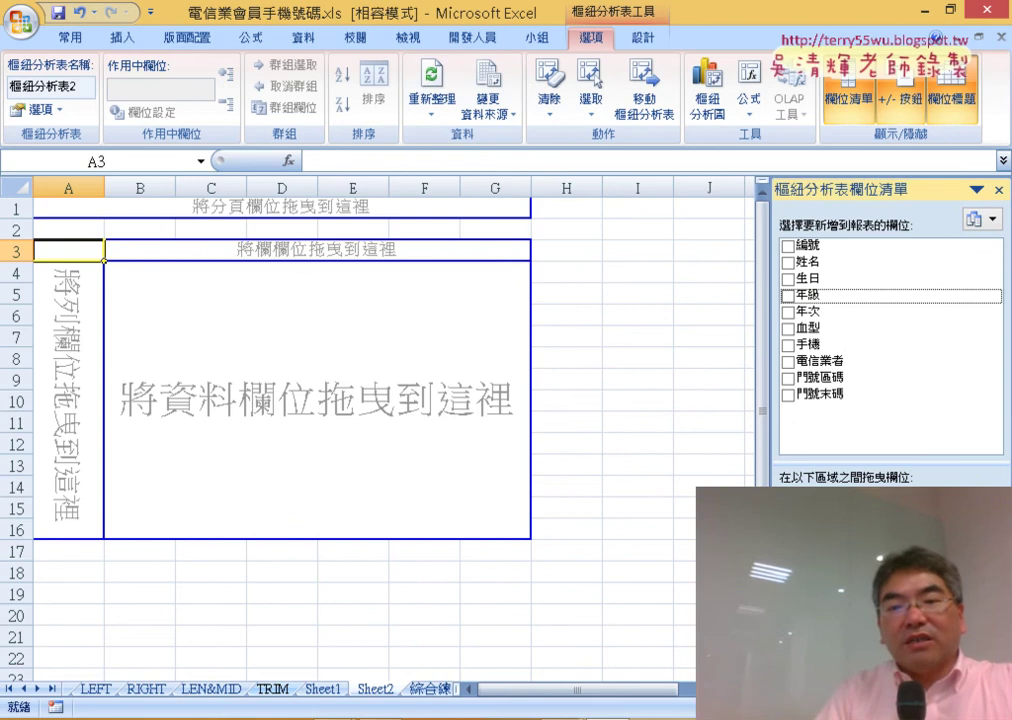
left_click(788, 295)
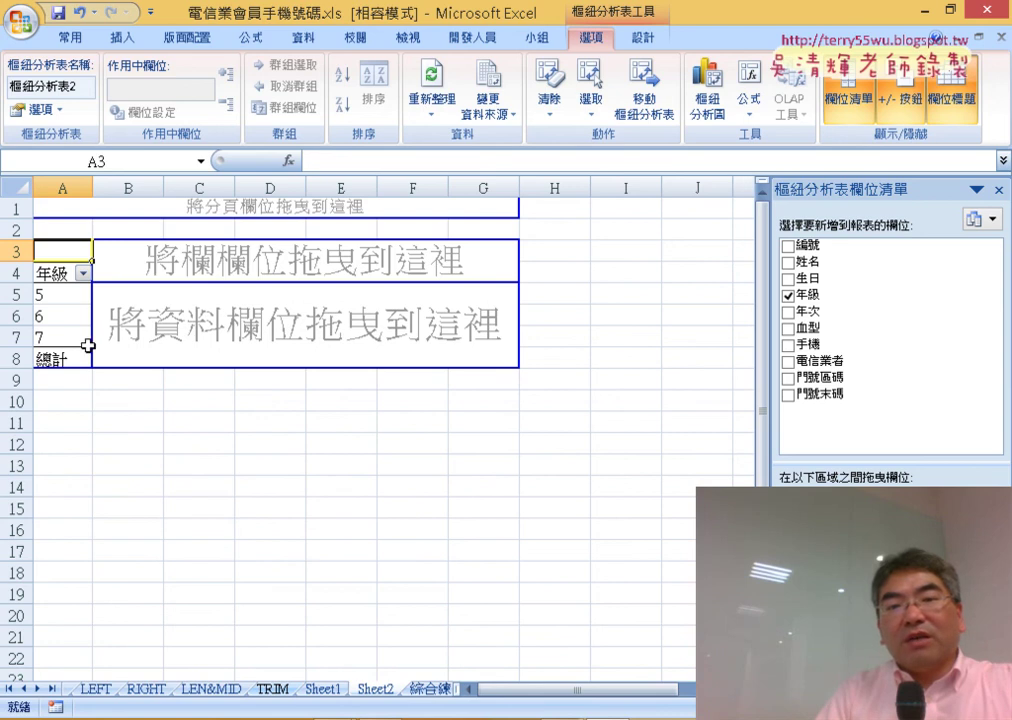
mouse_move(846, 295)
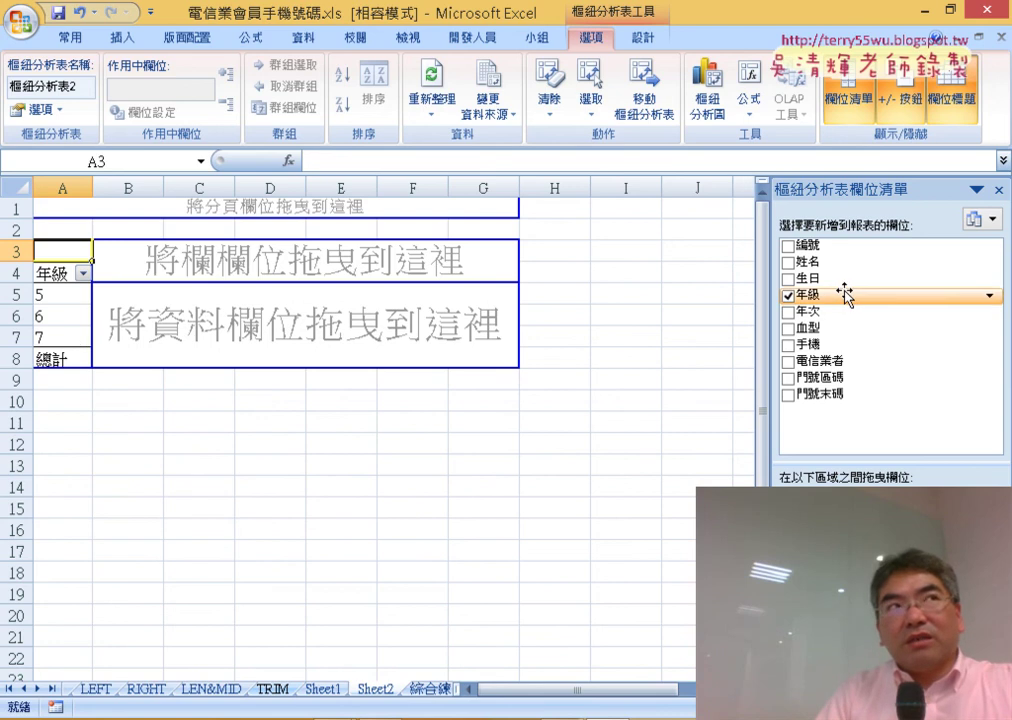
left_click(844, 297)
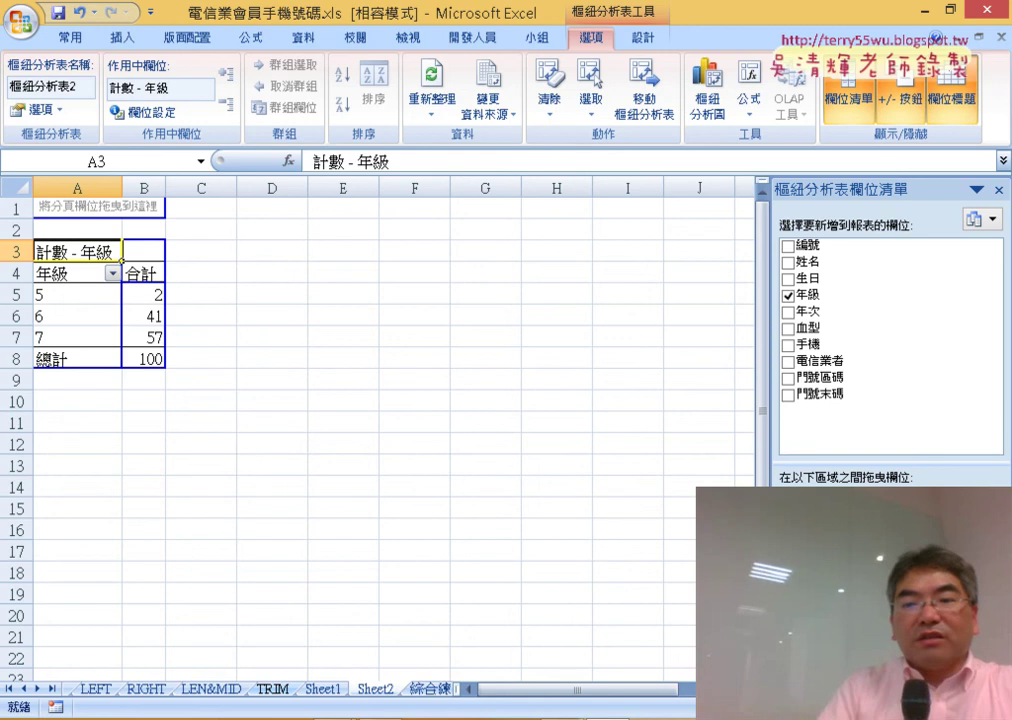
left_click_drag(850, 285, 936, 456)
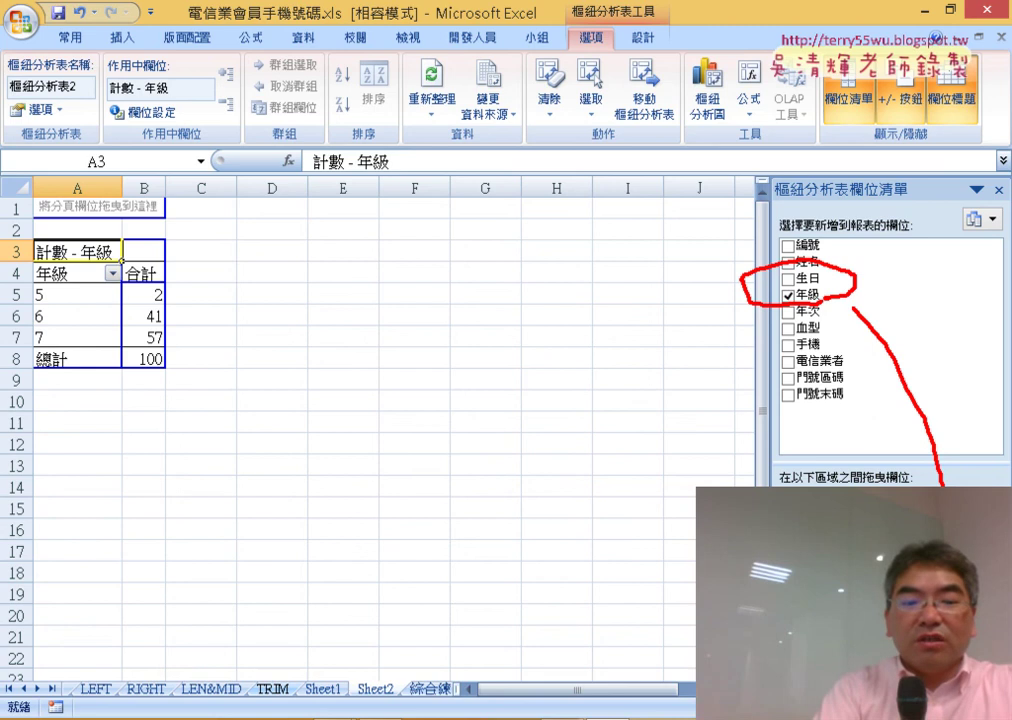
key("Escape")
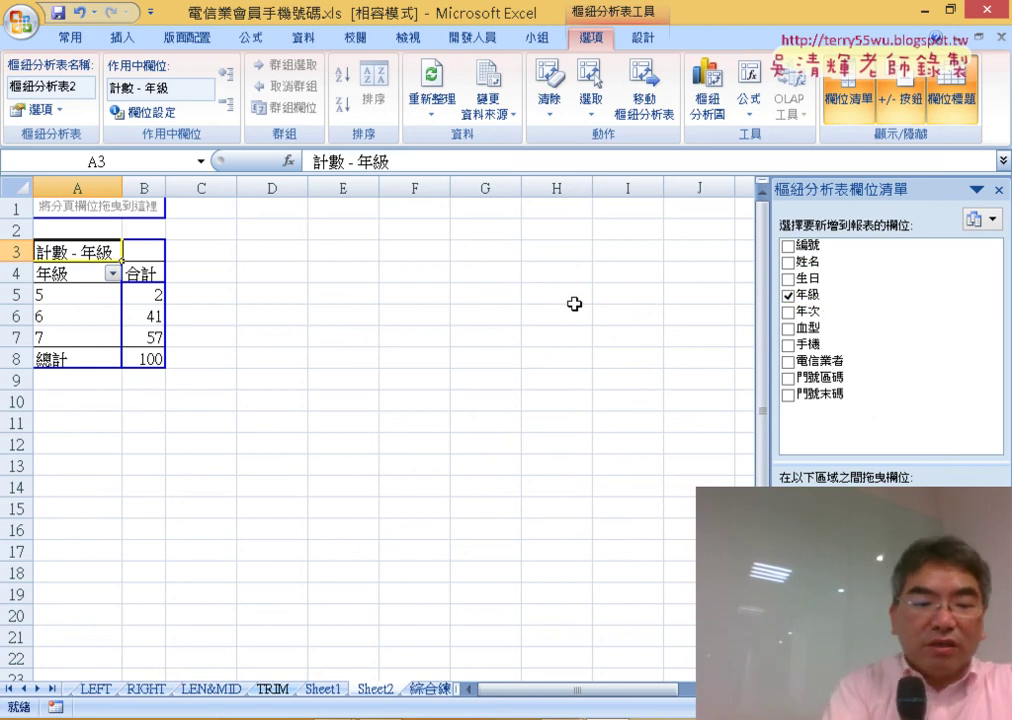
key("ctrl+2")
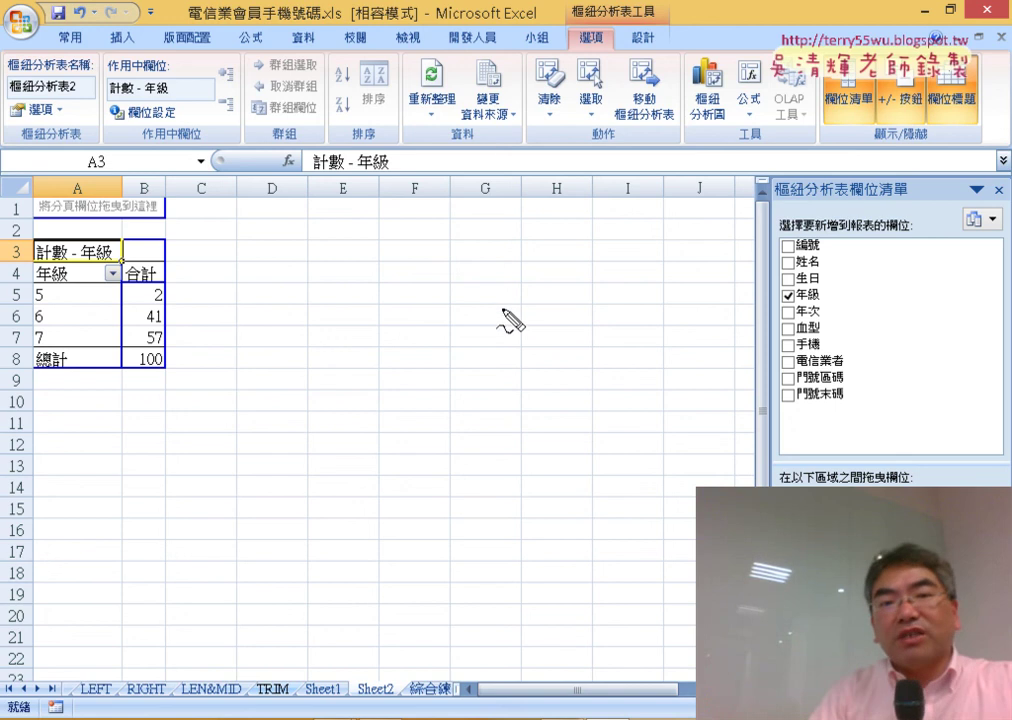
mouse_move(472, 151)
left_mouse_down()
mouse_move(429, 150)
mouse_move(470, 145)
left_mouse_up()
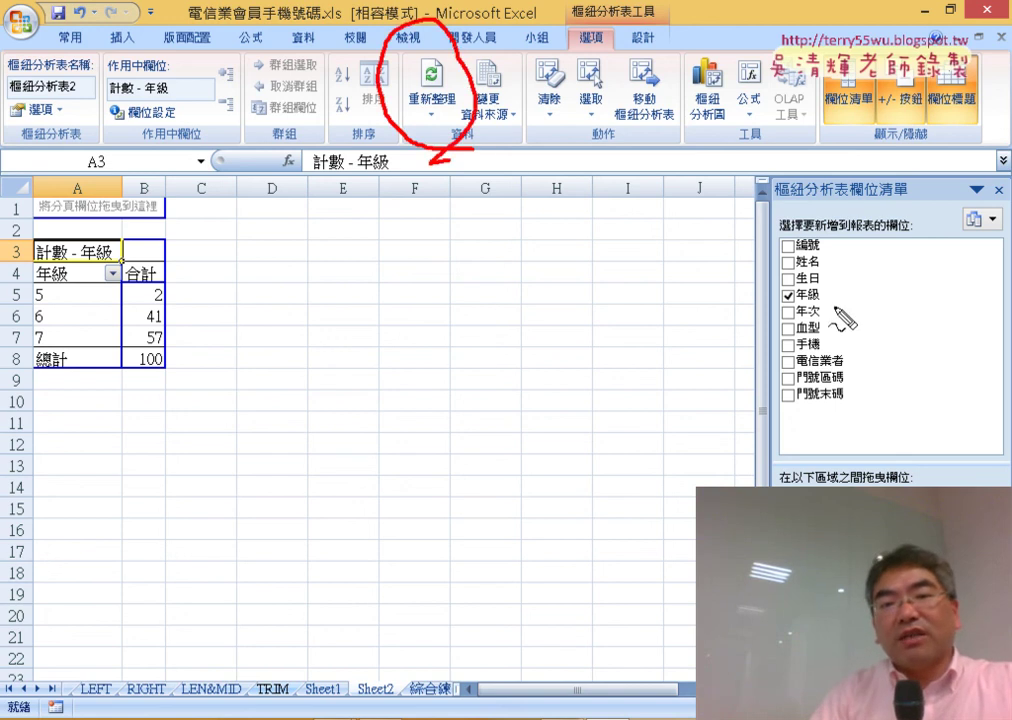
left_click_drag(850, 300, 852, 308)
left_click_drag(458, 170, 730, 310)
left_click_drag(665, 265, 683, 347)
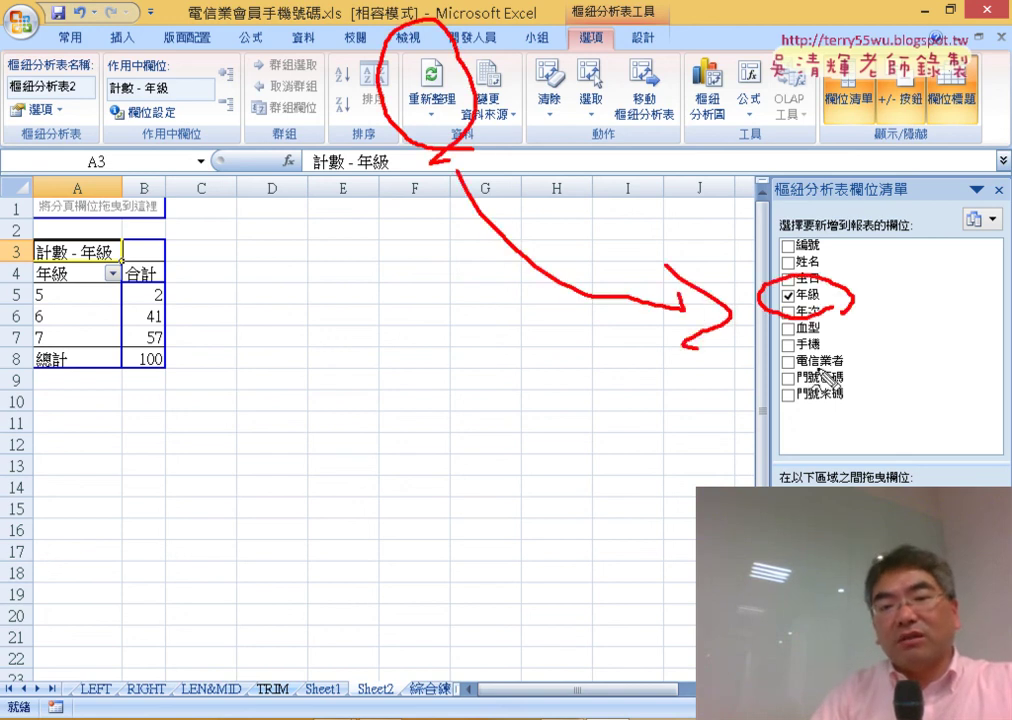
left_click_drag(840, 318, 825, 490)
left_click_drag(848, 310, 893, 487)
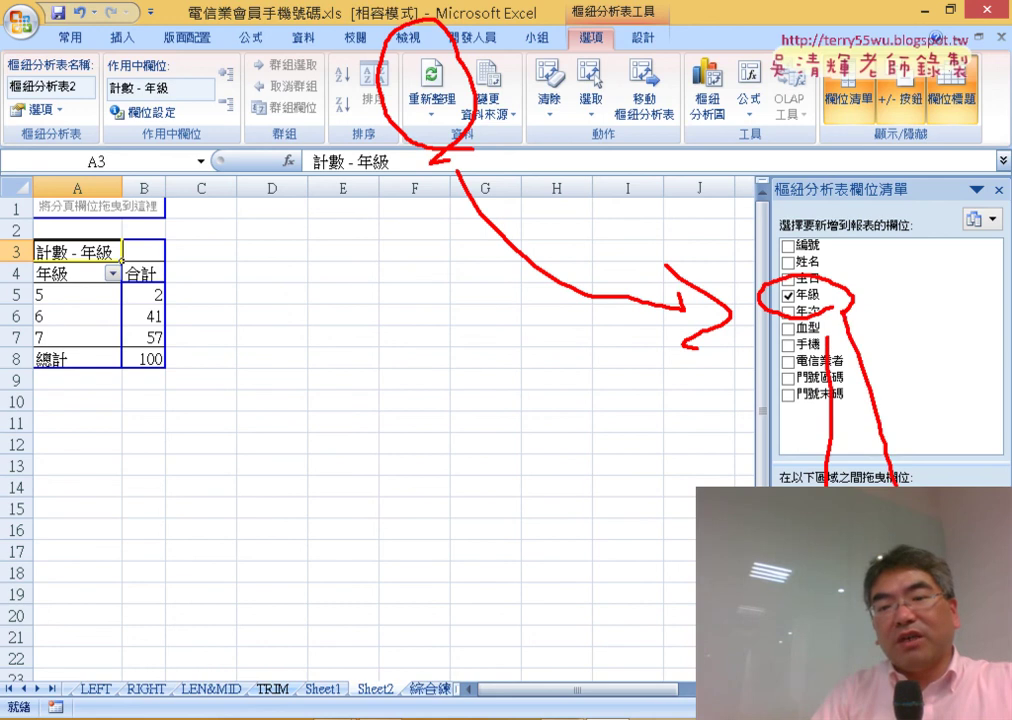
left_click_drag(195, 185, 257, 492)
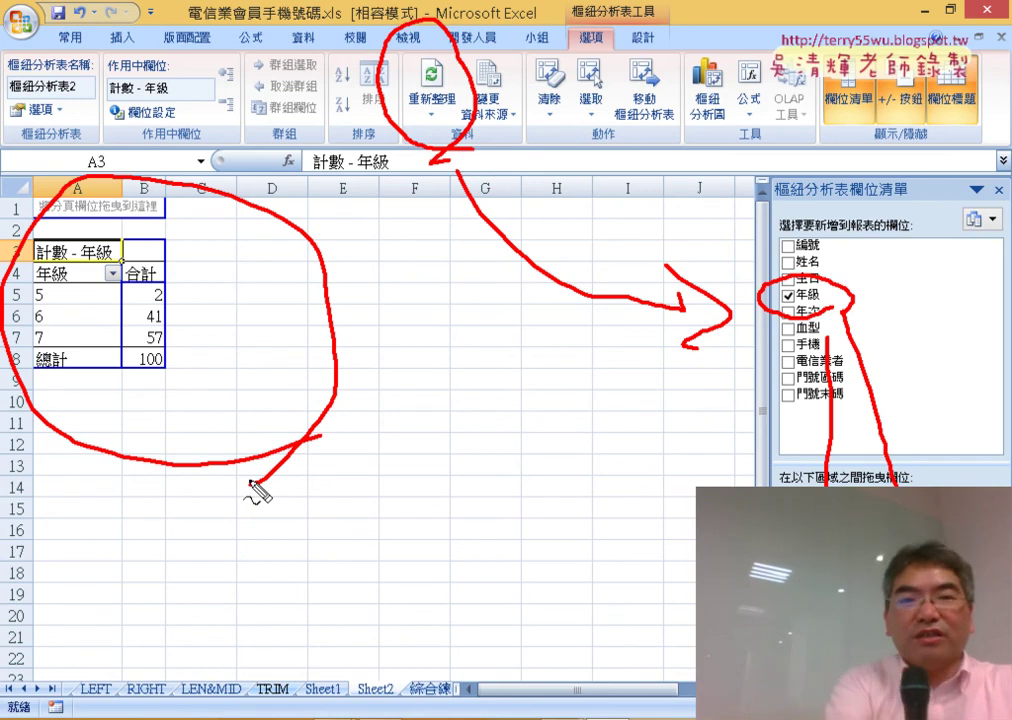
key("Escape")
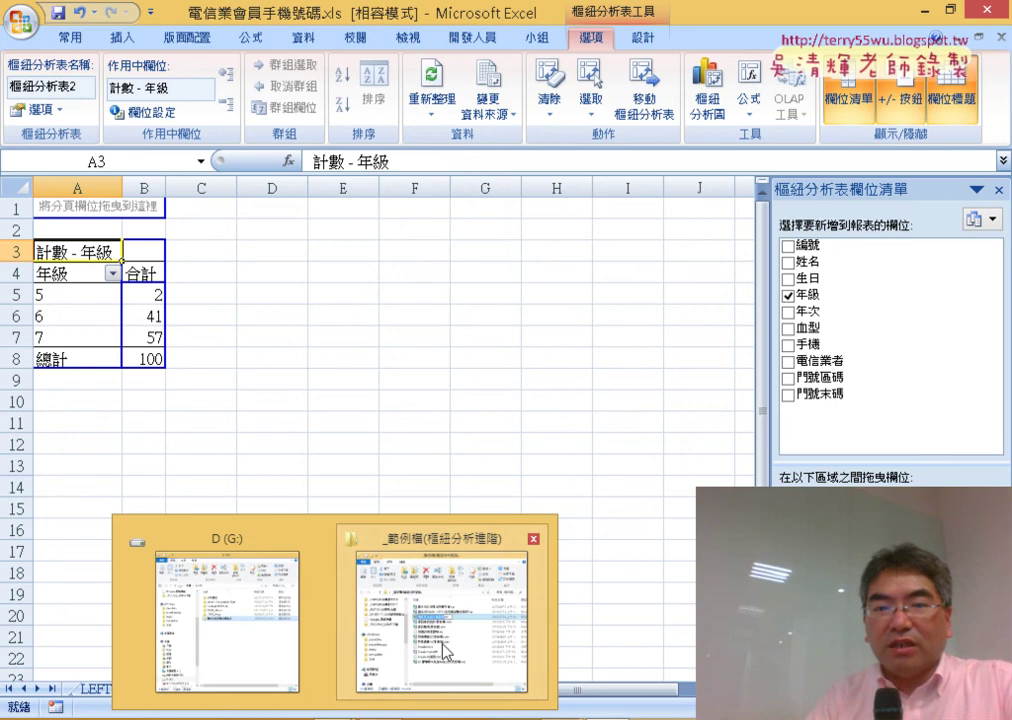
Open 臺北市公有零售市場行情.csv from the _範例檔(樞紐分析進階) folder.
left_click(445, 640)
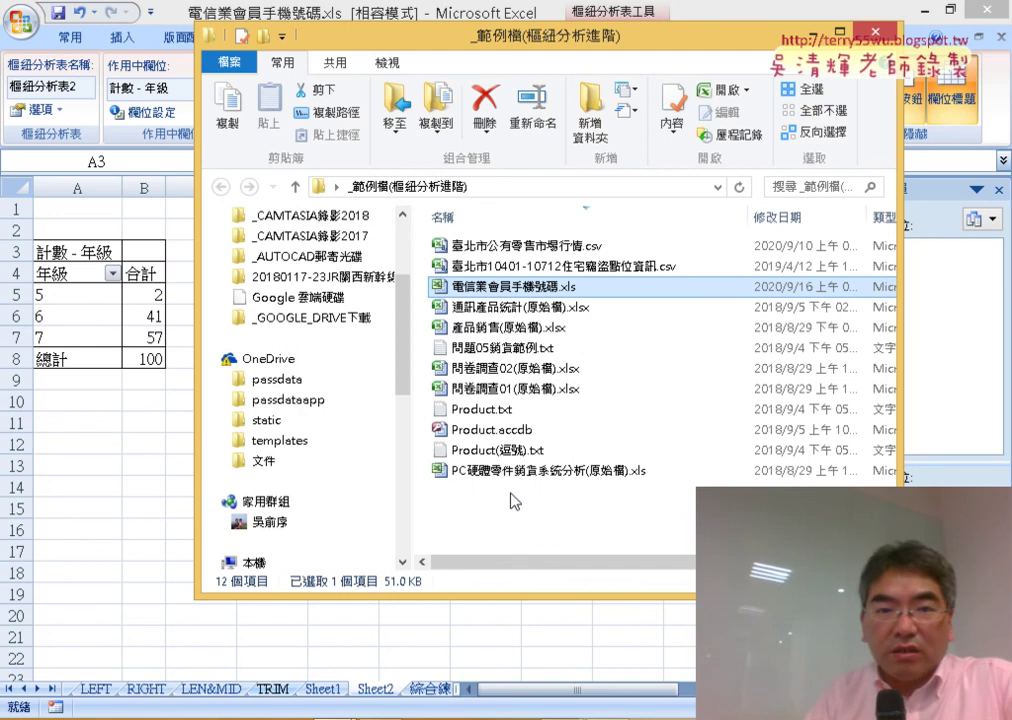
double_click(505, 246)
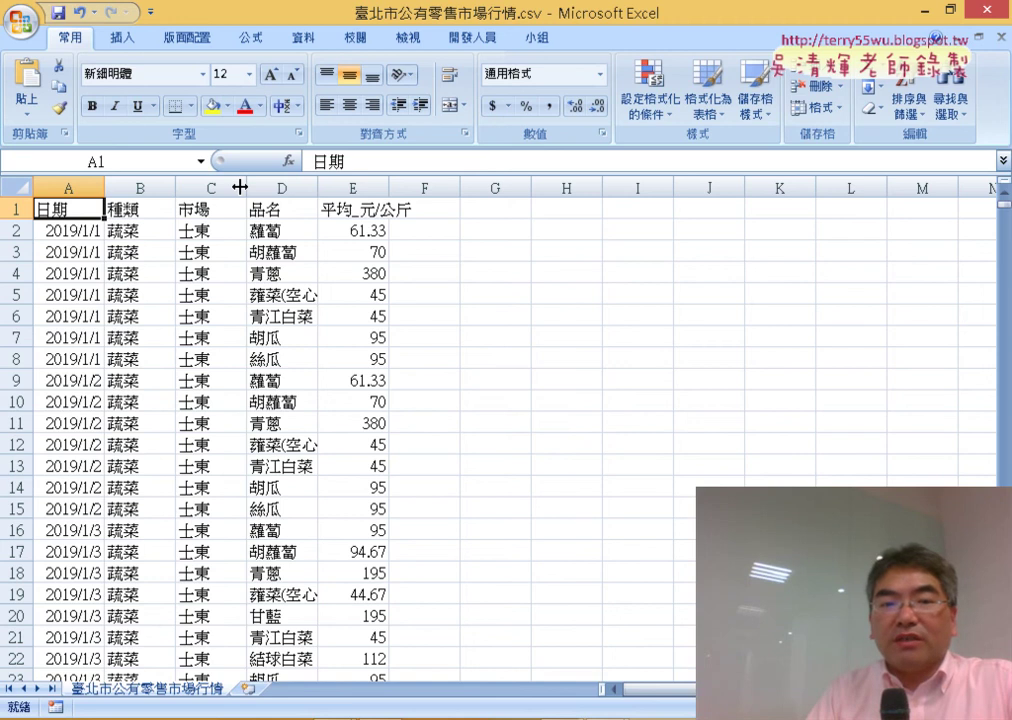
AutoFit columns D and E to show full product names and the 平均_元/公斤 header.
double_click(317, 187)
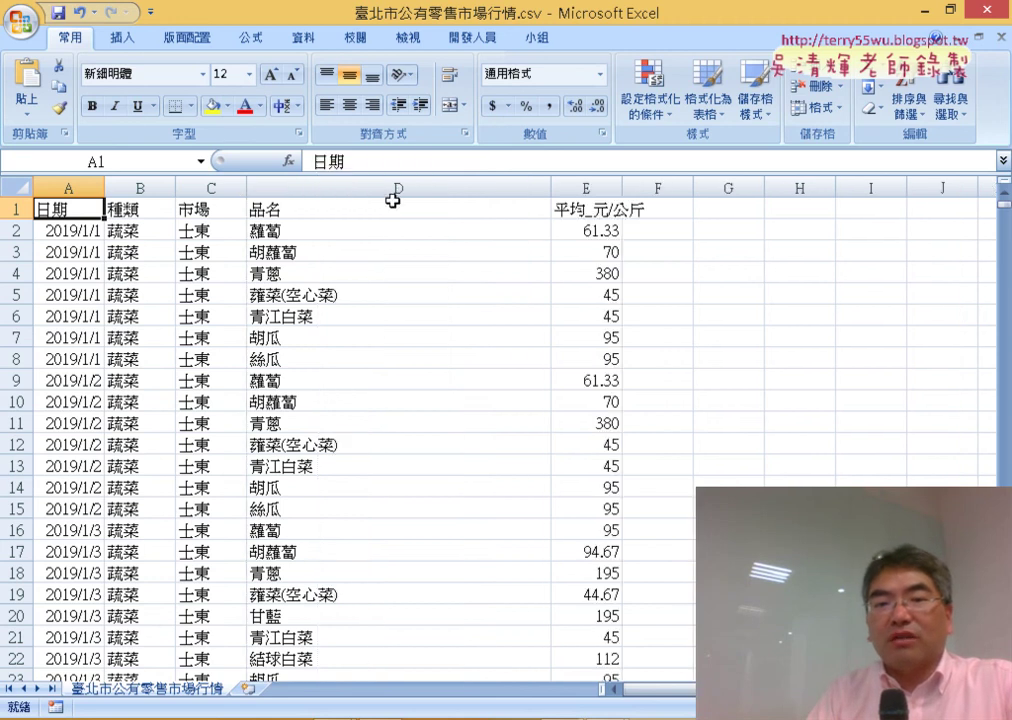
double_click(621, 188)
left_click(330, 212)
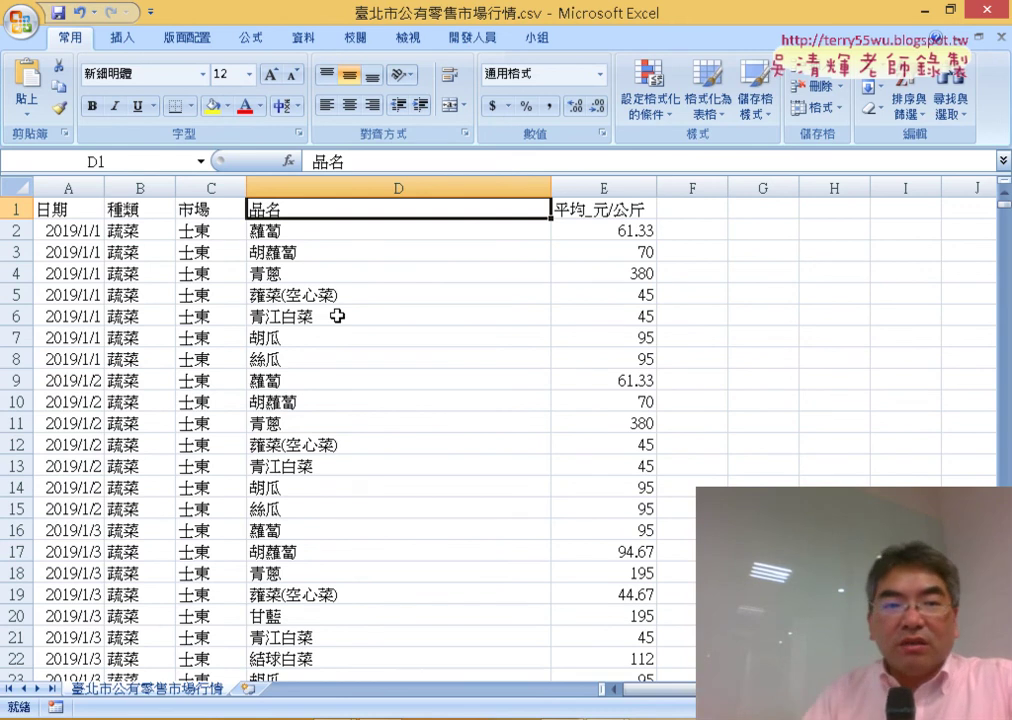
left_click(68, 231)
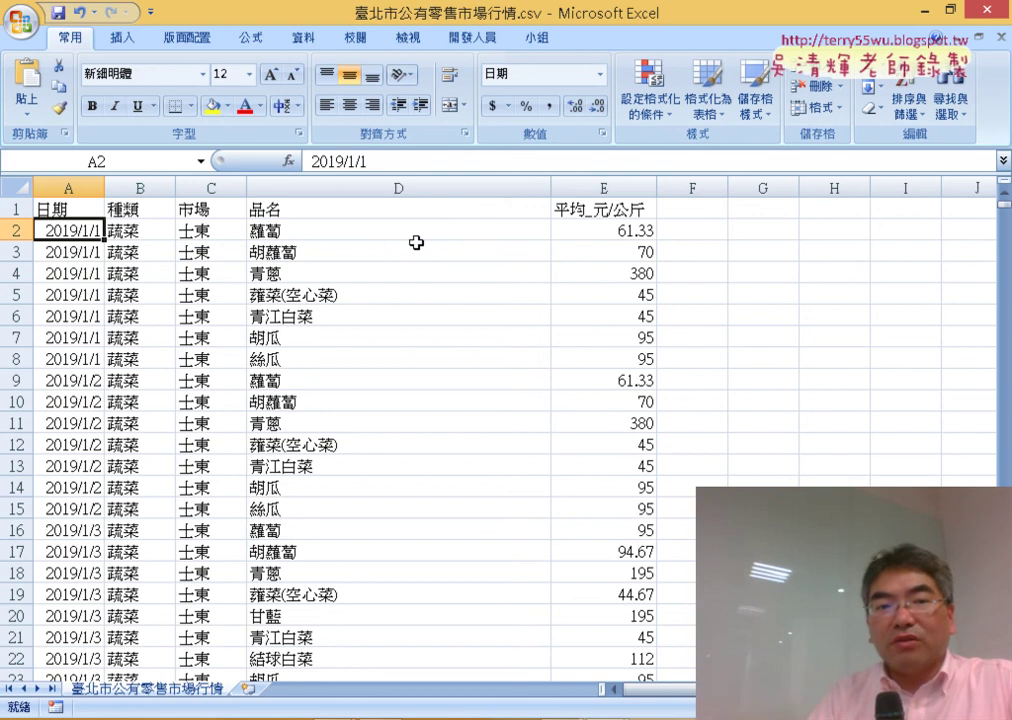
Inspect the data's 品名 column, market values in C11–C12, and the 380 price in E11.
left_click(342, 186)
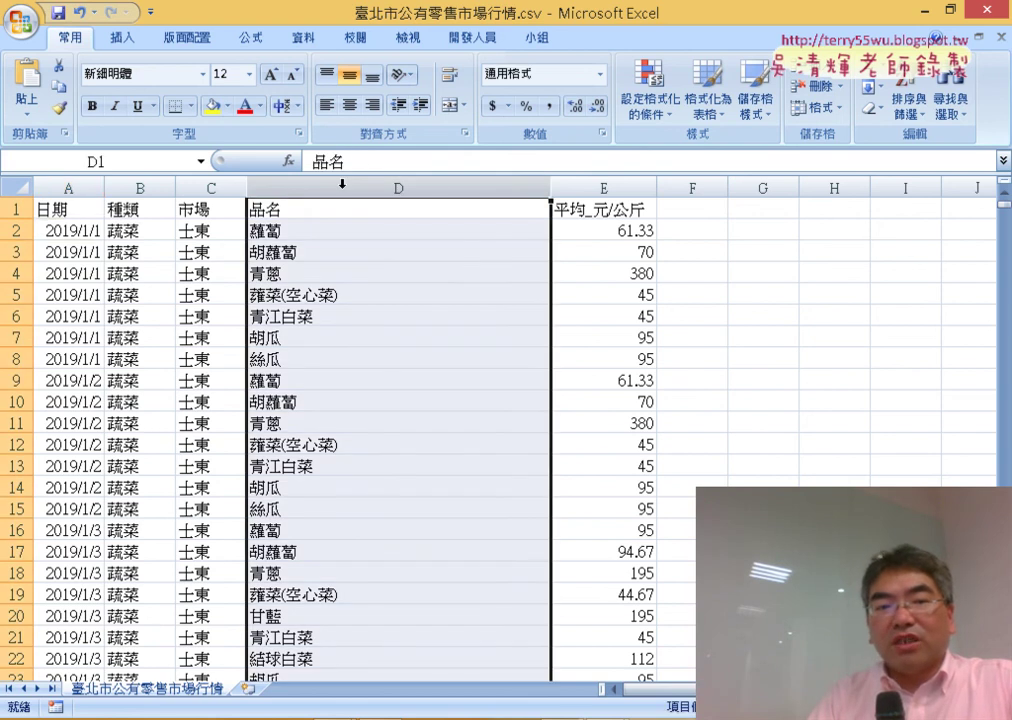
left_click(290, 422)
left_click(205, 435)
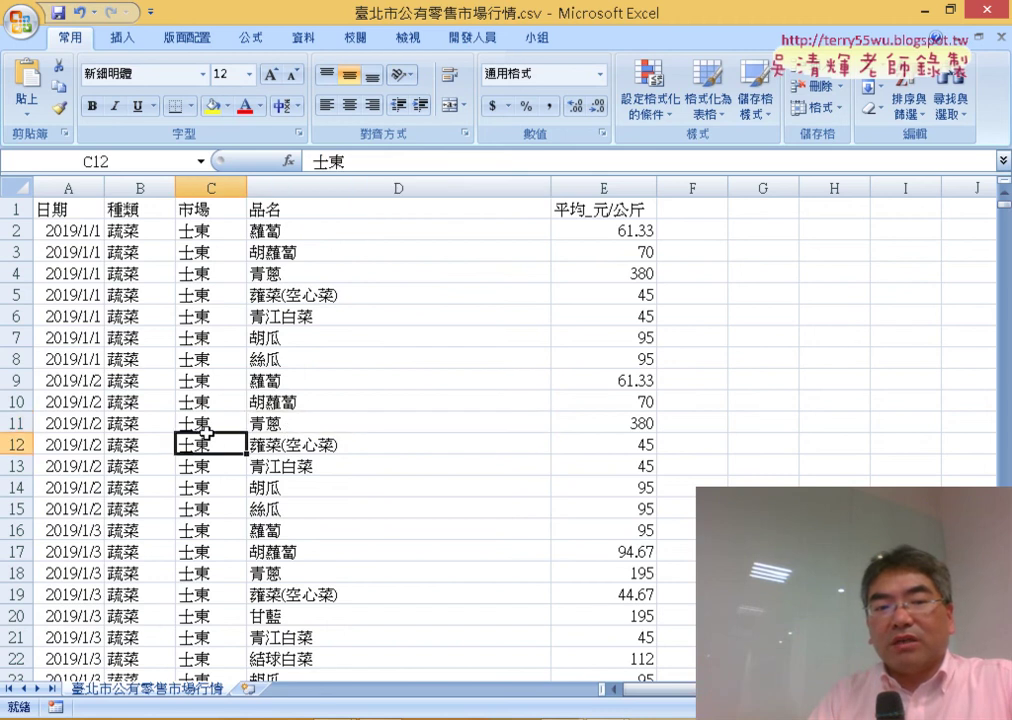
left_click(204, 422)
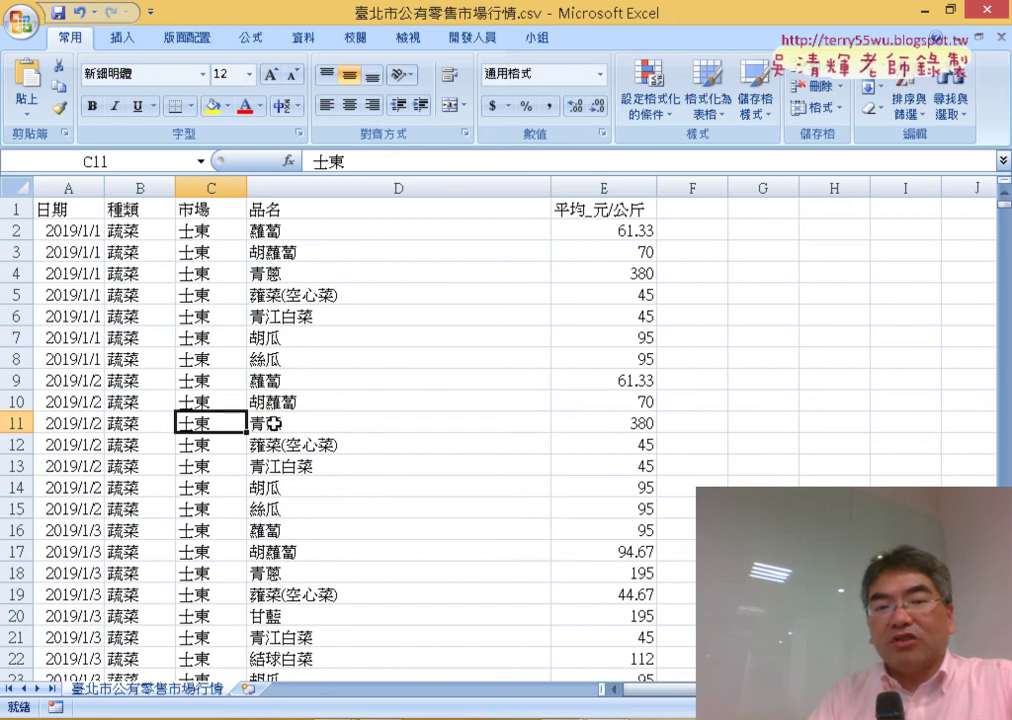
scroll(240, 410, "down", 1)
scroll(219, 395, "down", 2)
scroll(219, 390, "down", 2)
scroll(250, 380, "up", 4)
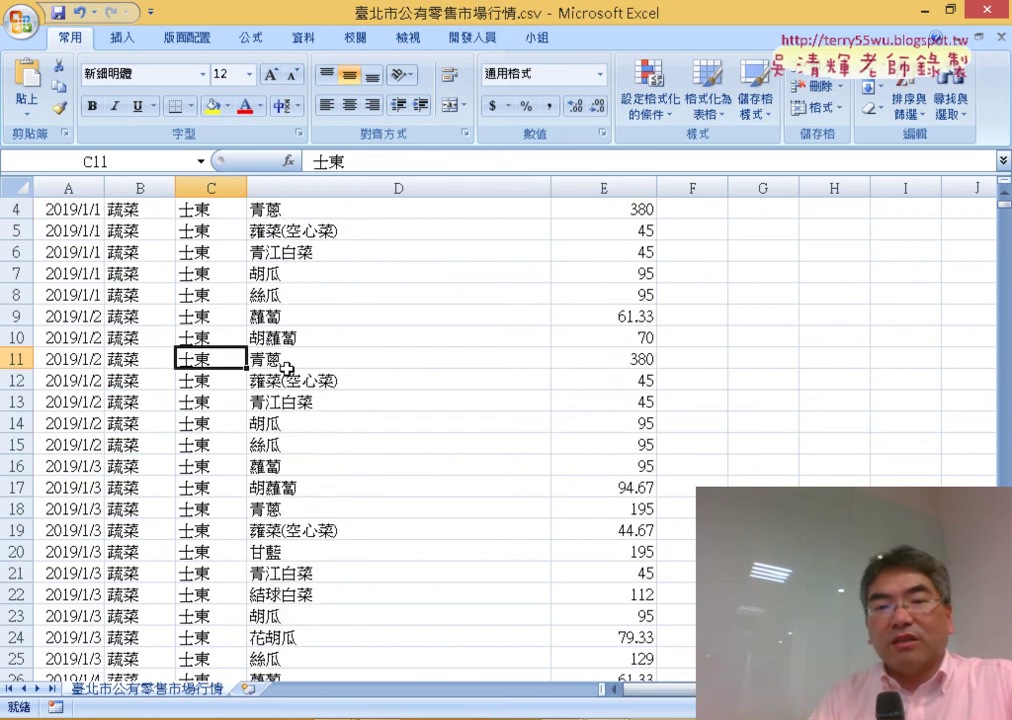
left_click(600, 358)
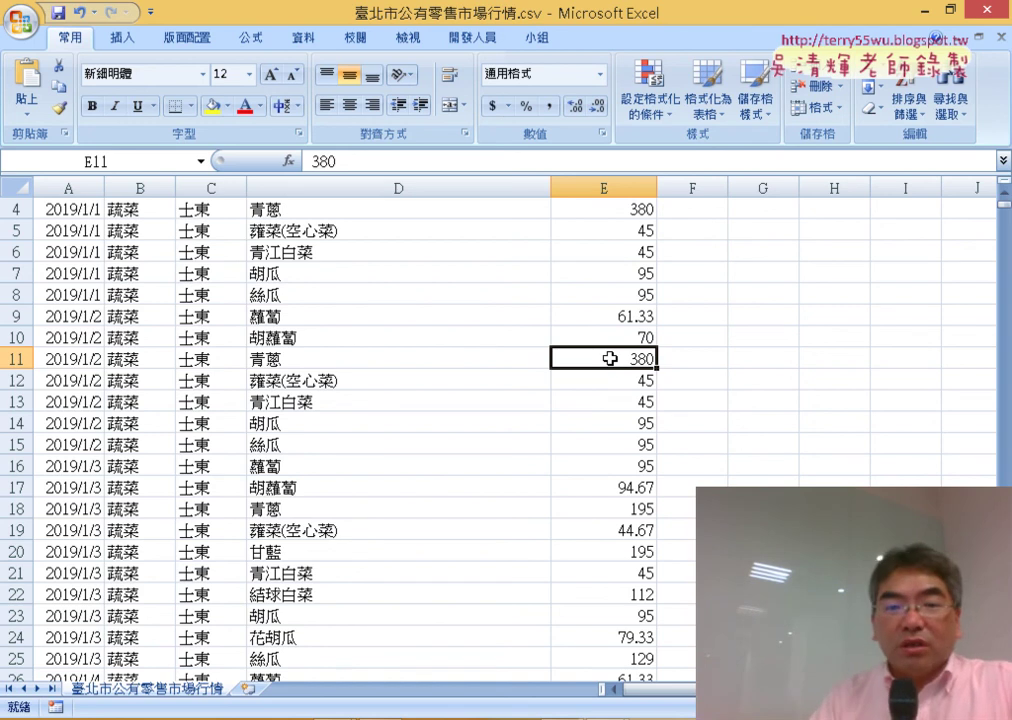
scroll(610, 358, "up", 1)
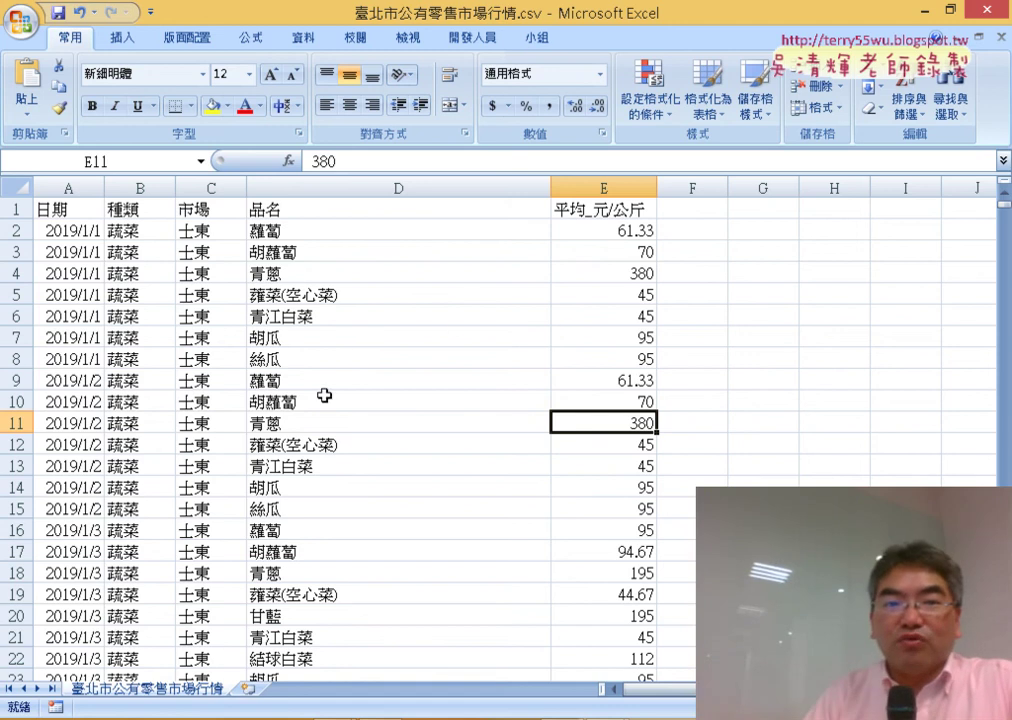
Select cell D8 in the market data and show the Insert ribbon's pivot table commands.
left_click(255, 363)
left_click(121, 38)
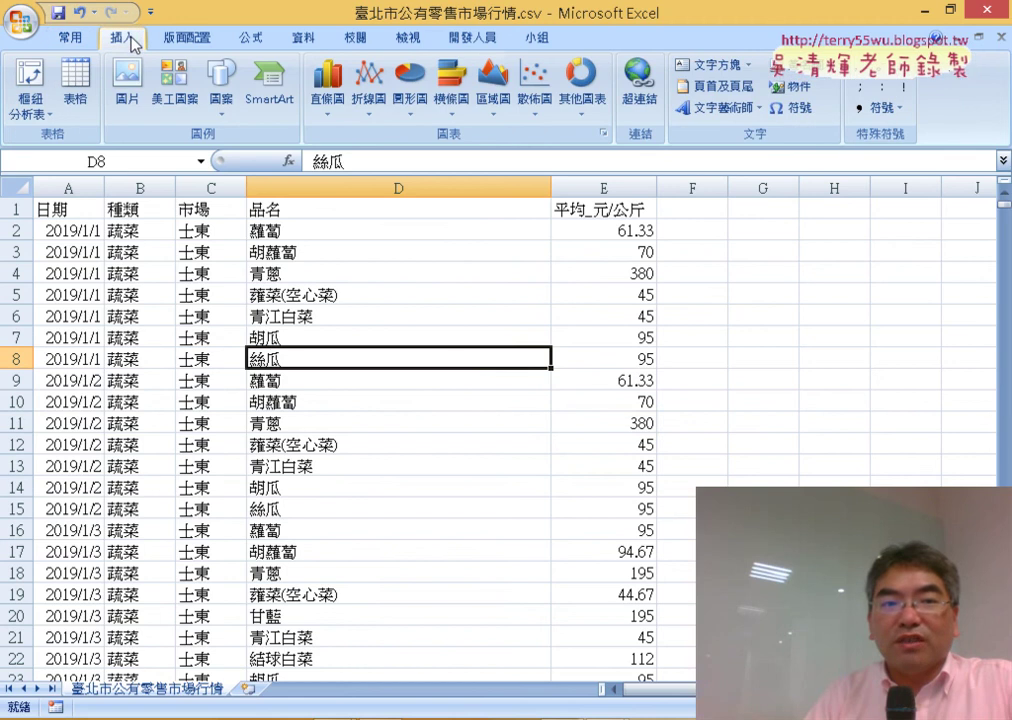